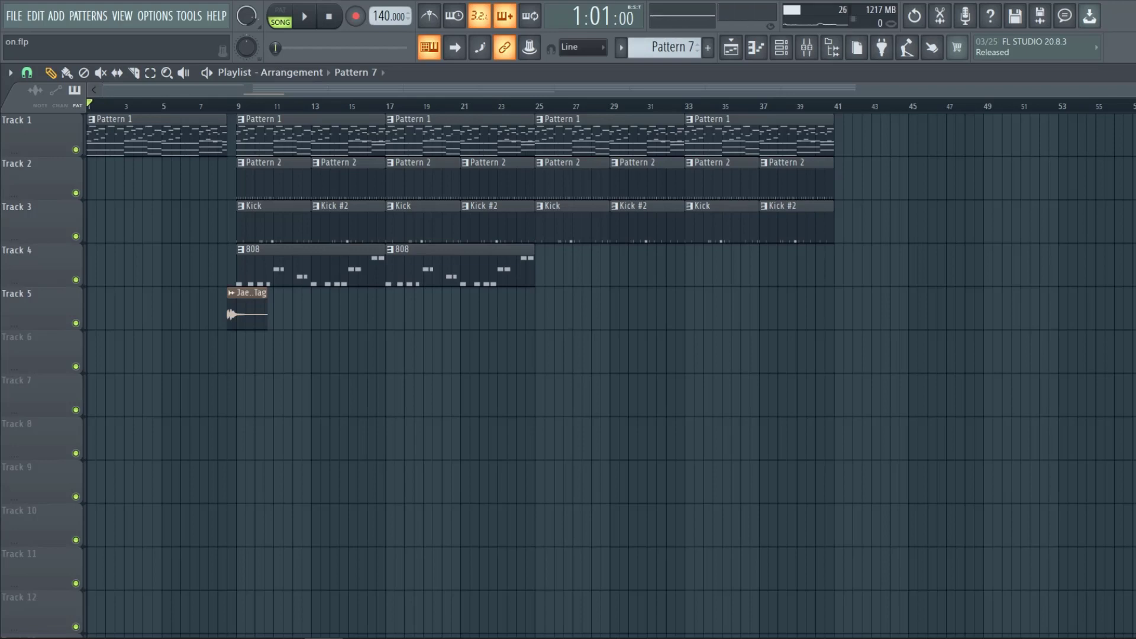
Play and stop the song arrangement.
key("space")
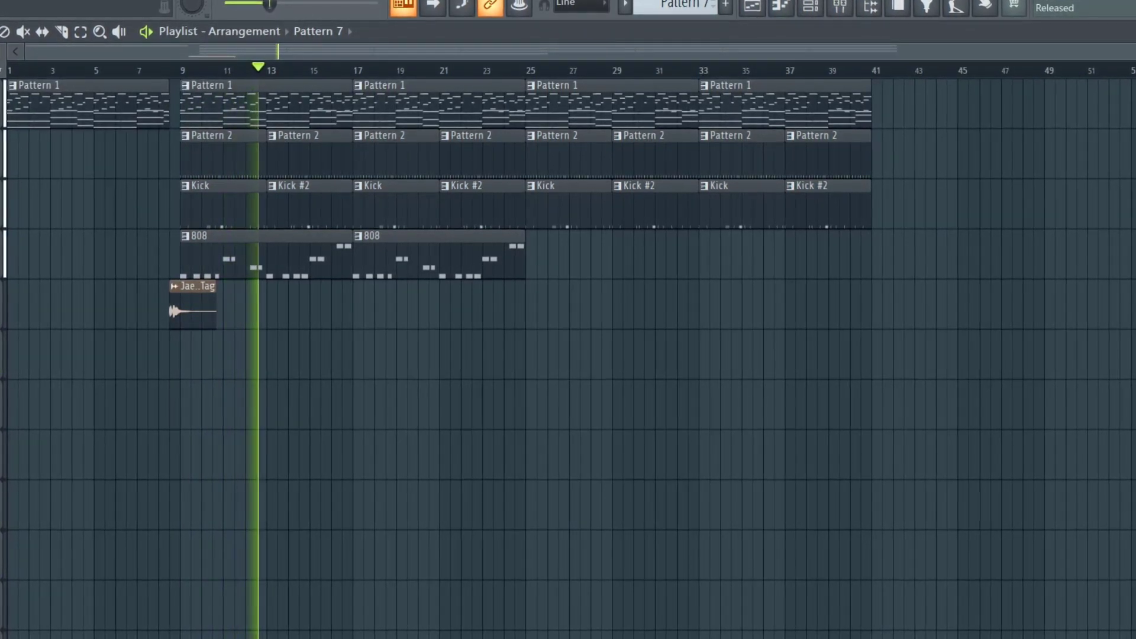
key("space")
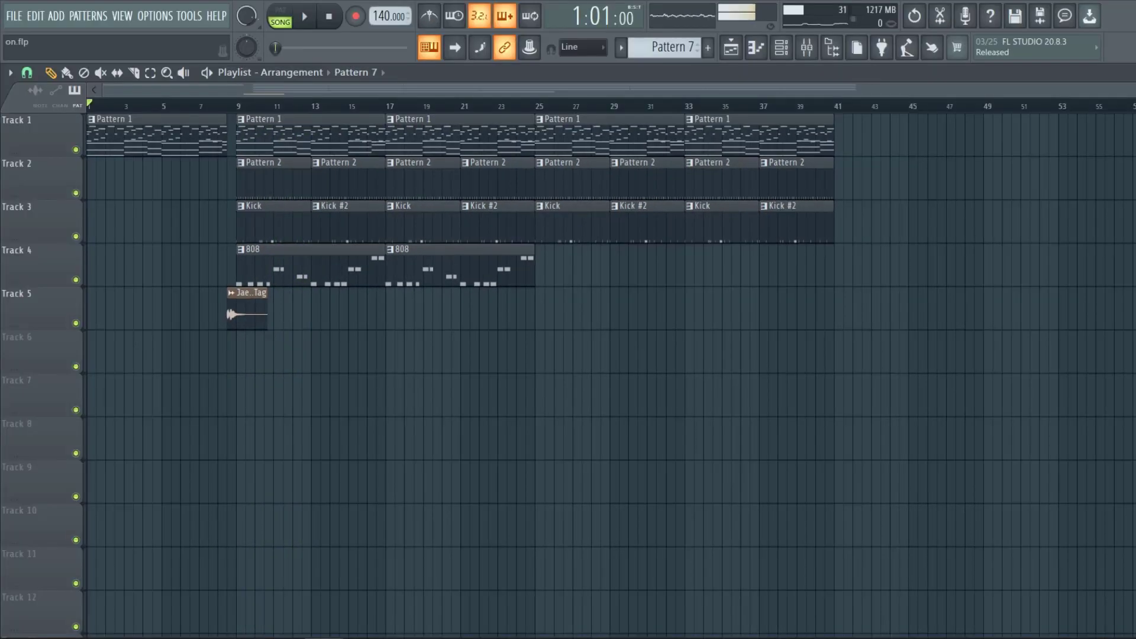
Open Pattern 1 in the Pluck piano roll and transpose the highest note of each chord down an octave.
double_click(309, 140)
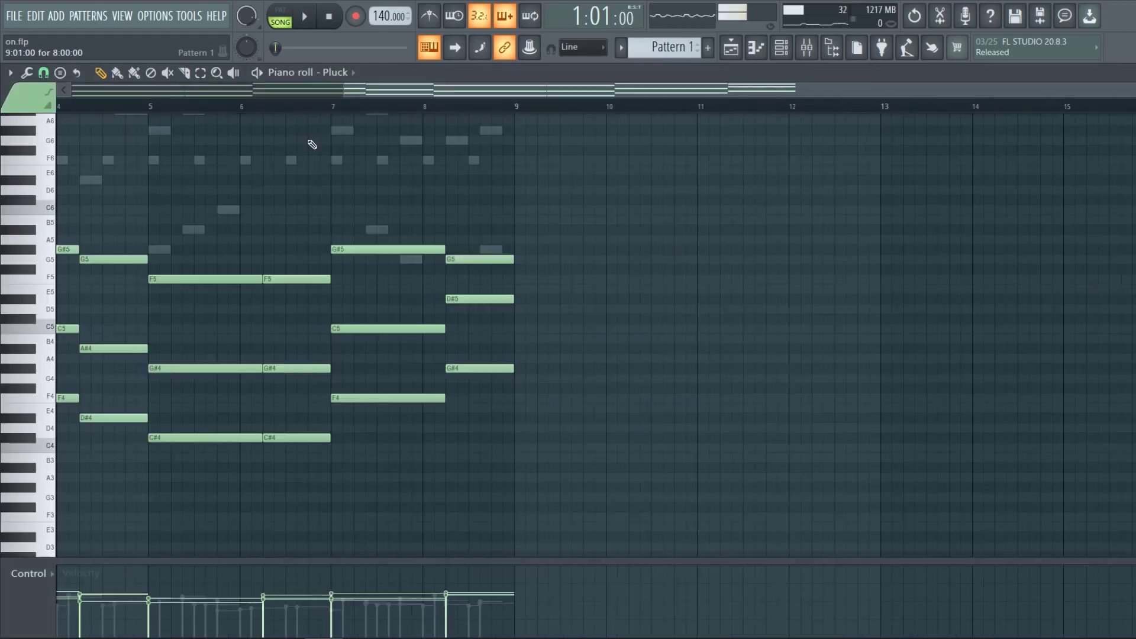
scroll(960, 265, "left", 3)
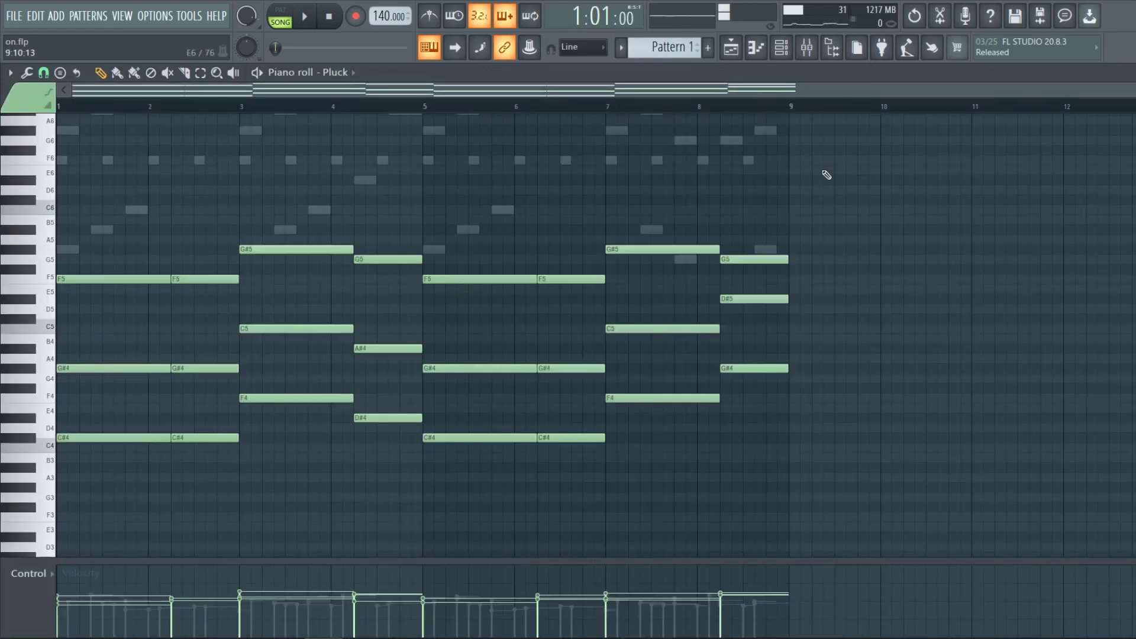
left_click(200, 72)
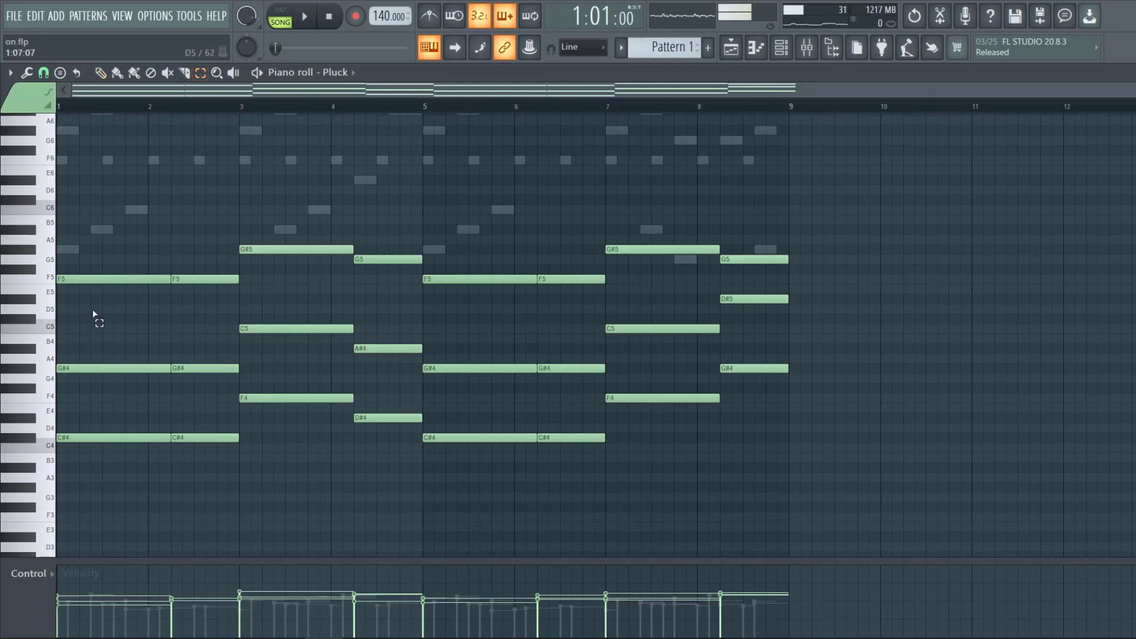
left_click_drag(115, 267, 194, 292)
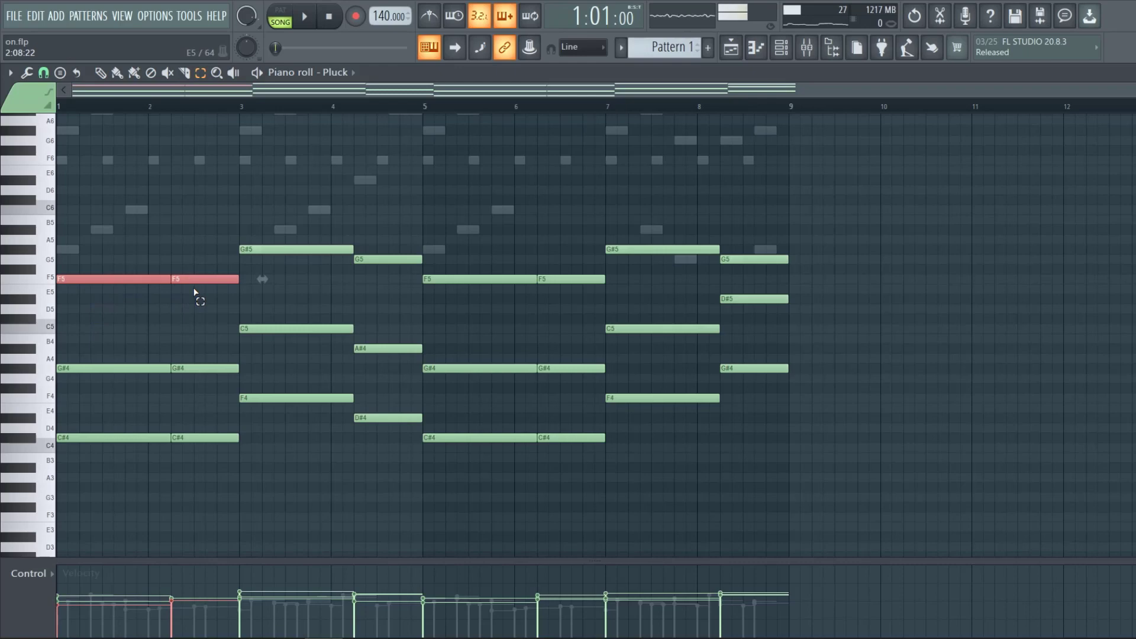
key("ctrl+Down")
left_click_drag(297, 224, 592, 310)
key("ctrl+Down")
key("ctrl+Down")
left_click_drag(619, 233, 652, 290)
key("ctrl+Down")
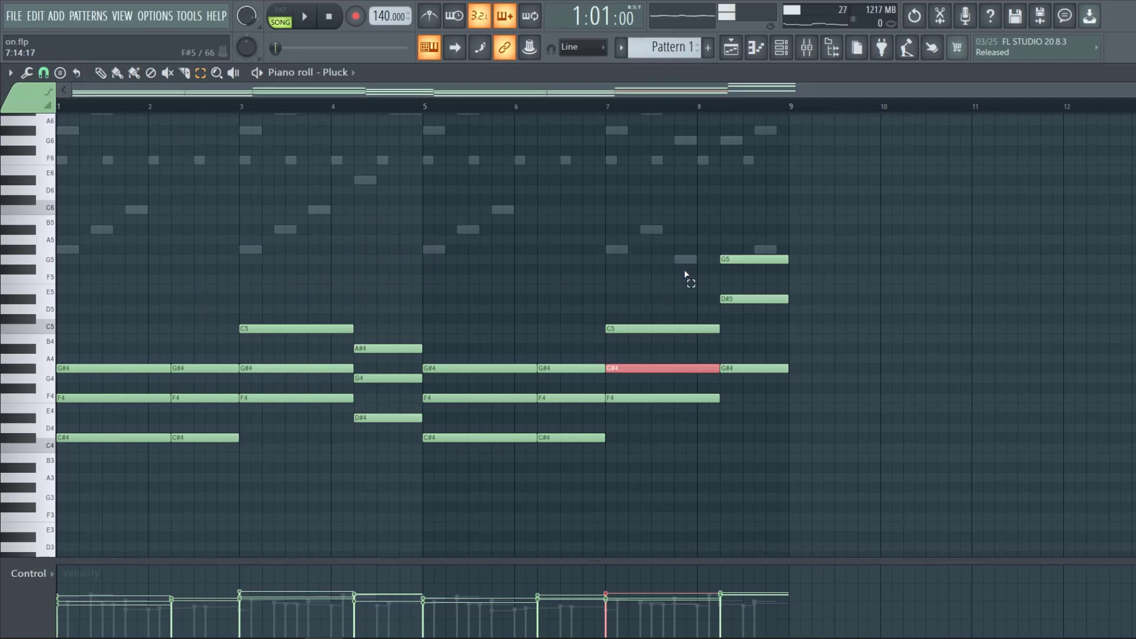
left_click(774, 245)
left_click_drag(774, 246, 775, 268)
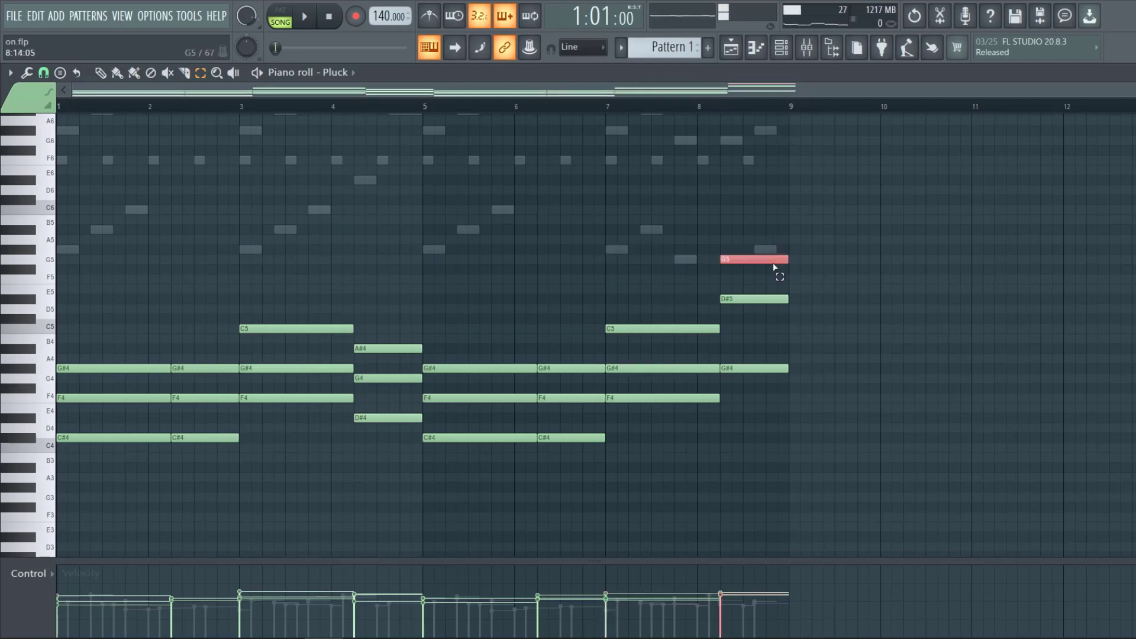
key("ctrl+Down")
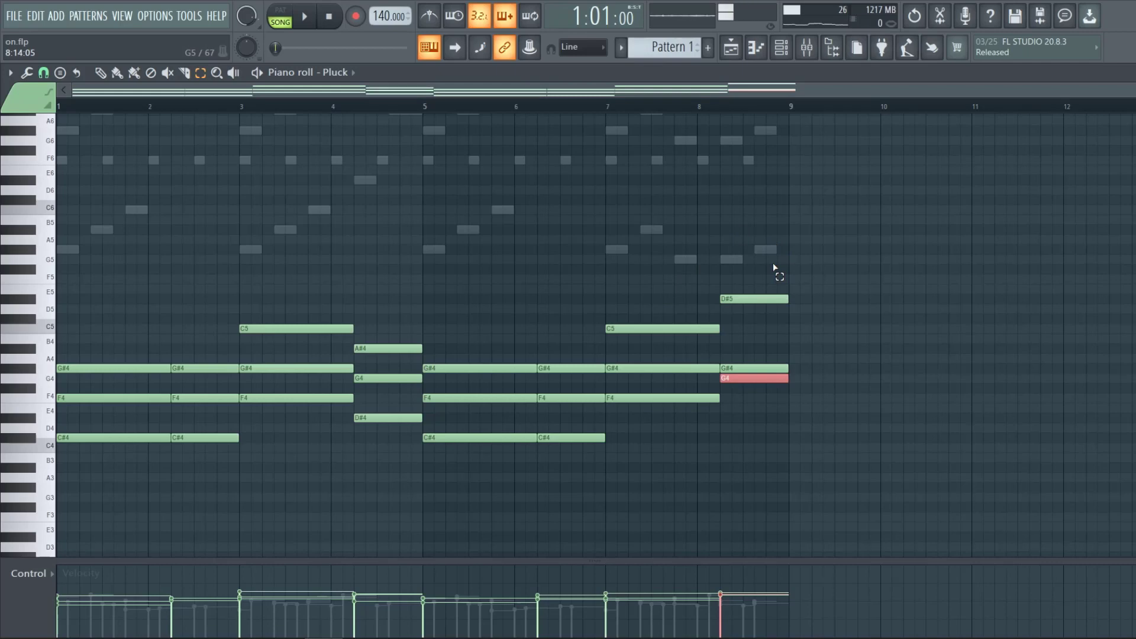
Move each lowered chord note back up an octave.
left_click(162, 407)
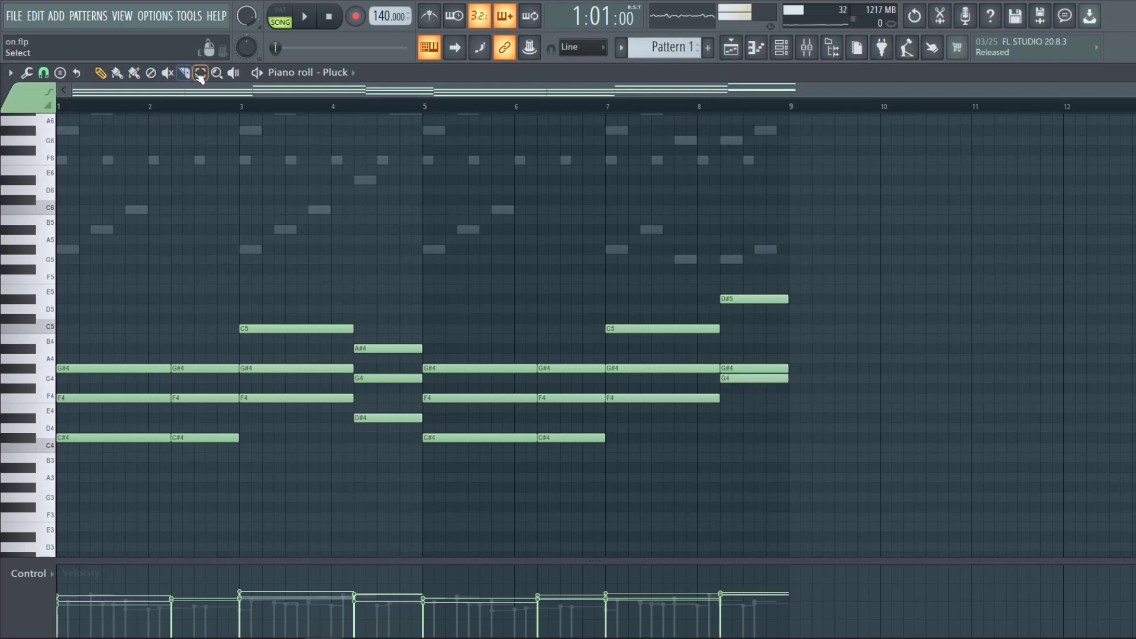
left_click(120, 400)
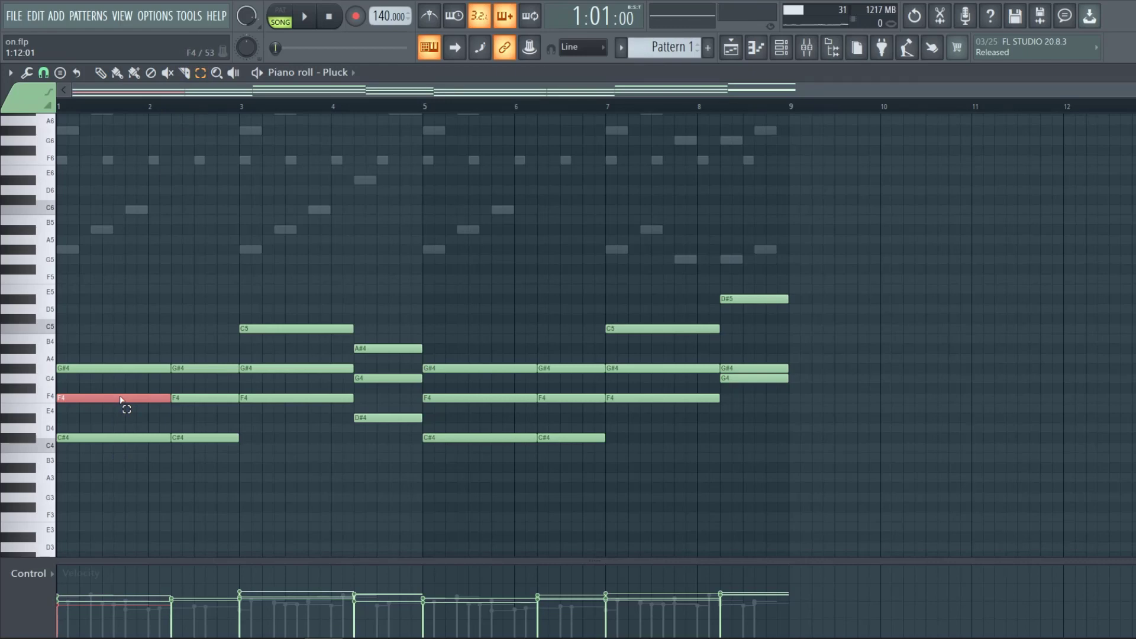
key("ctrl+Up")
left_click(185, 399)
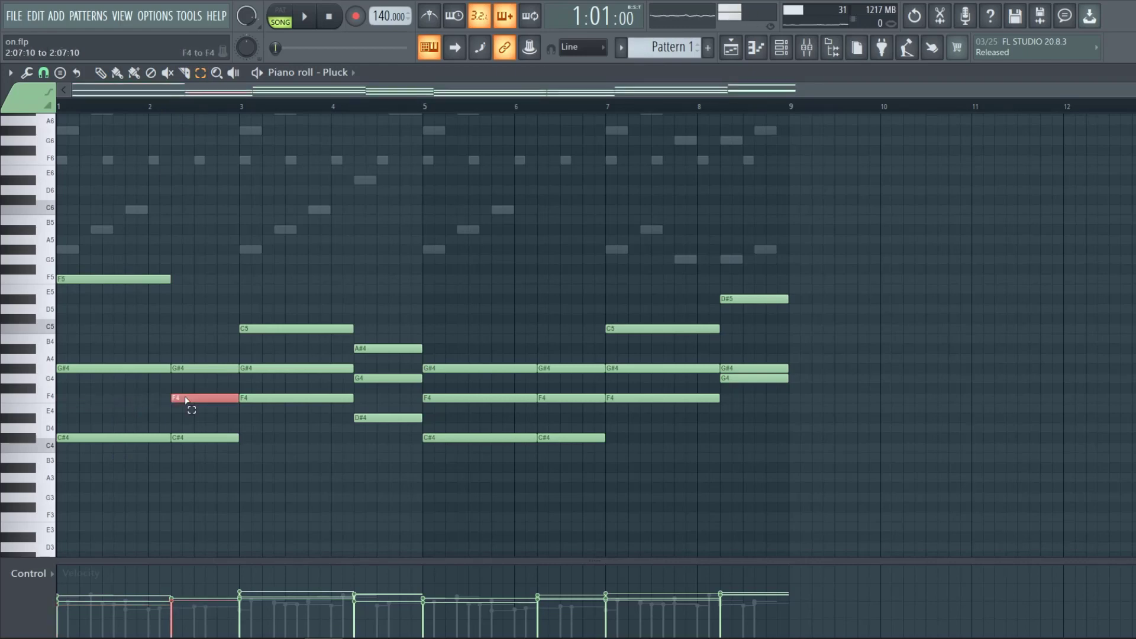
key("ctrl+Up")
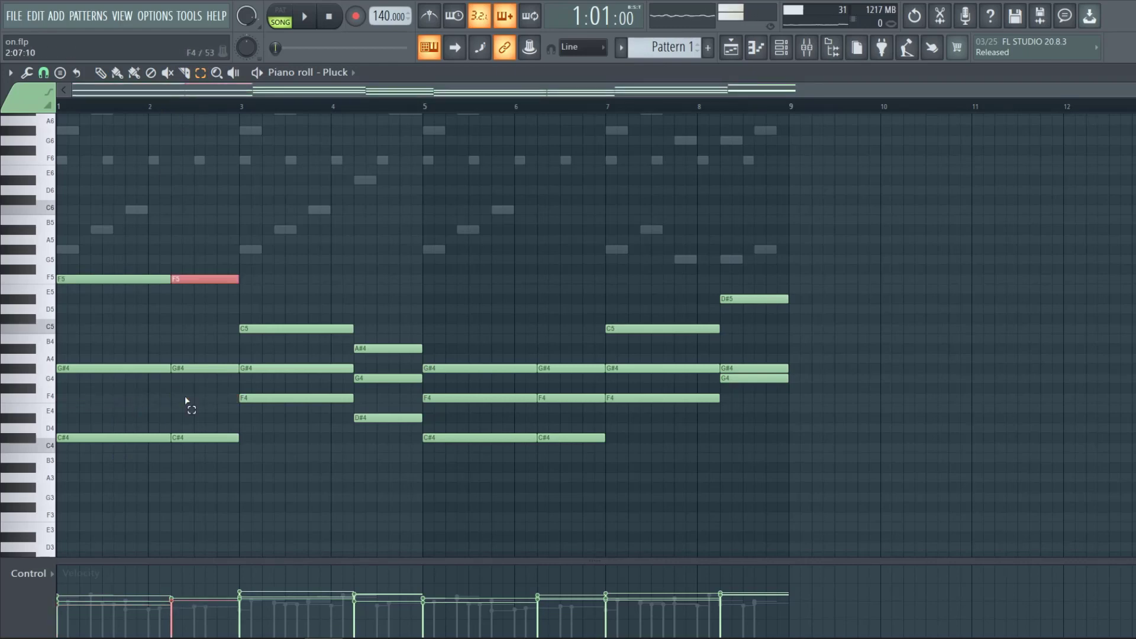
left_click(293, 368)
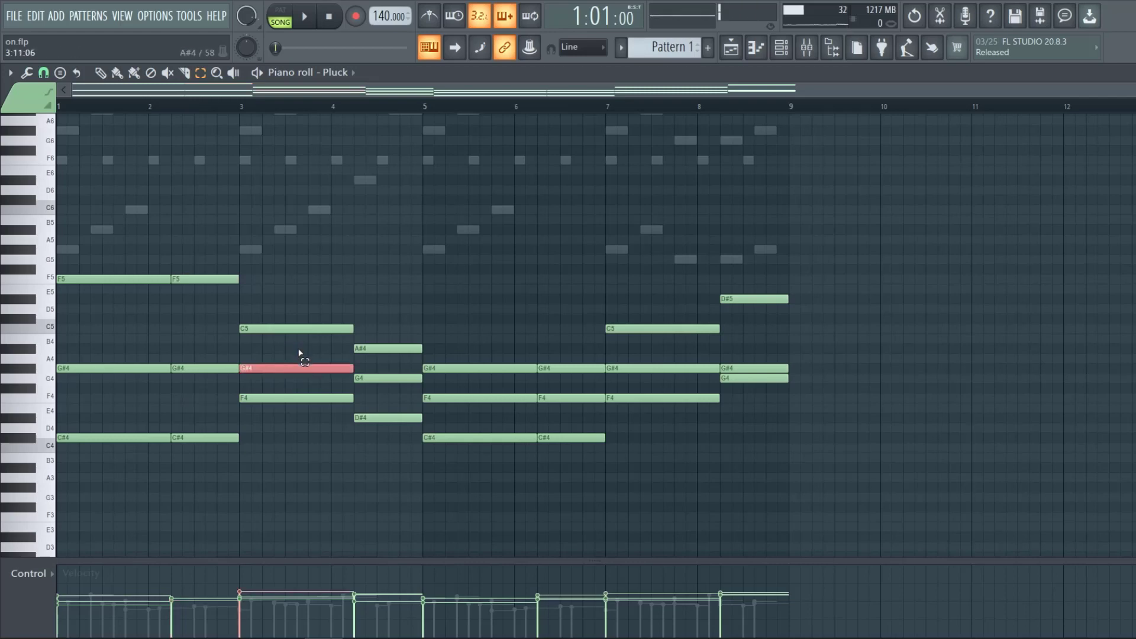
key("ctrl+Up")
left_click(386, 379)
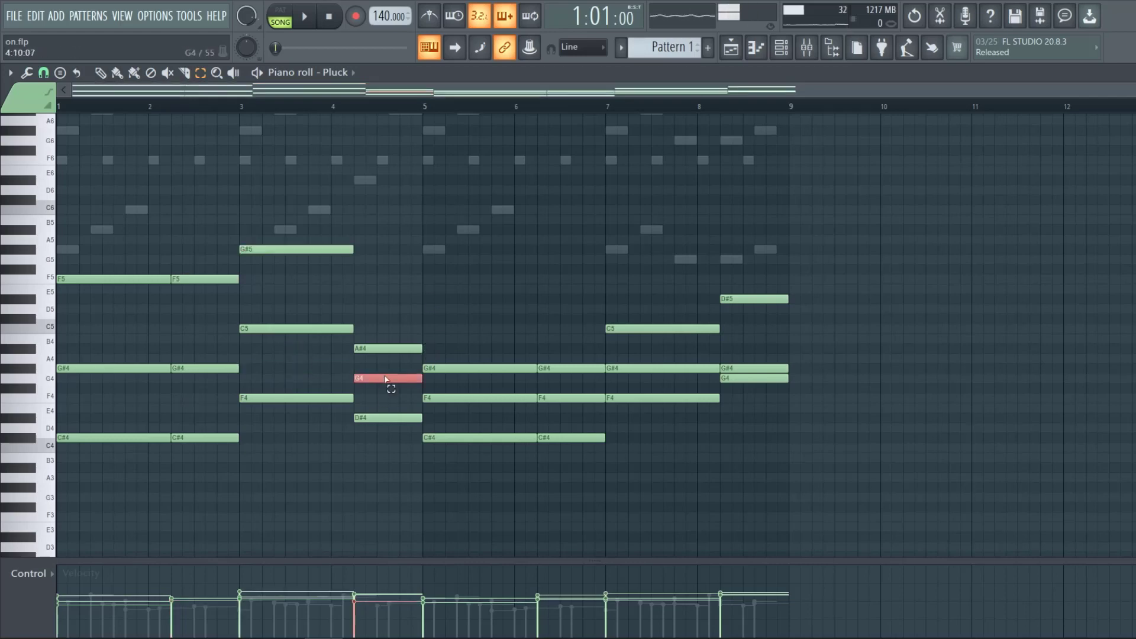
key("ctrl+Up")
left_click(455, 399)
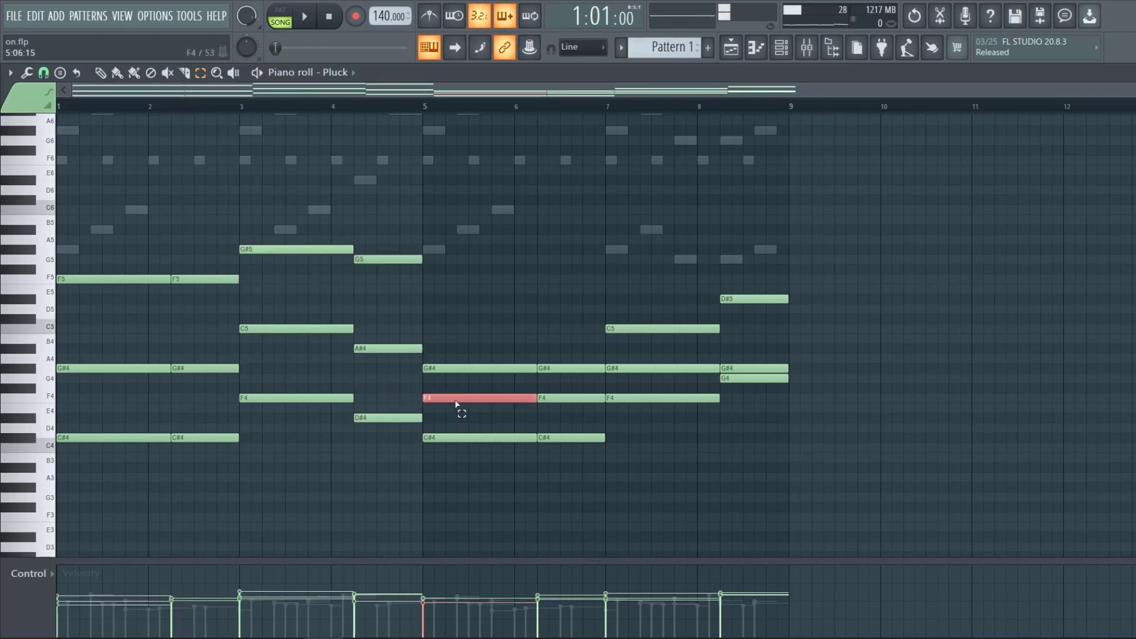
key("ctrl+Up")
left_click(548, 398)
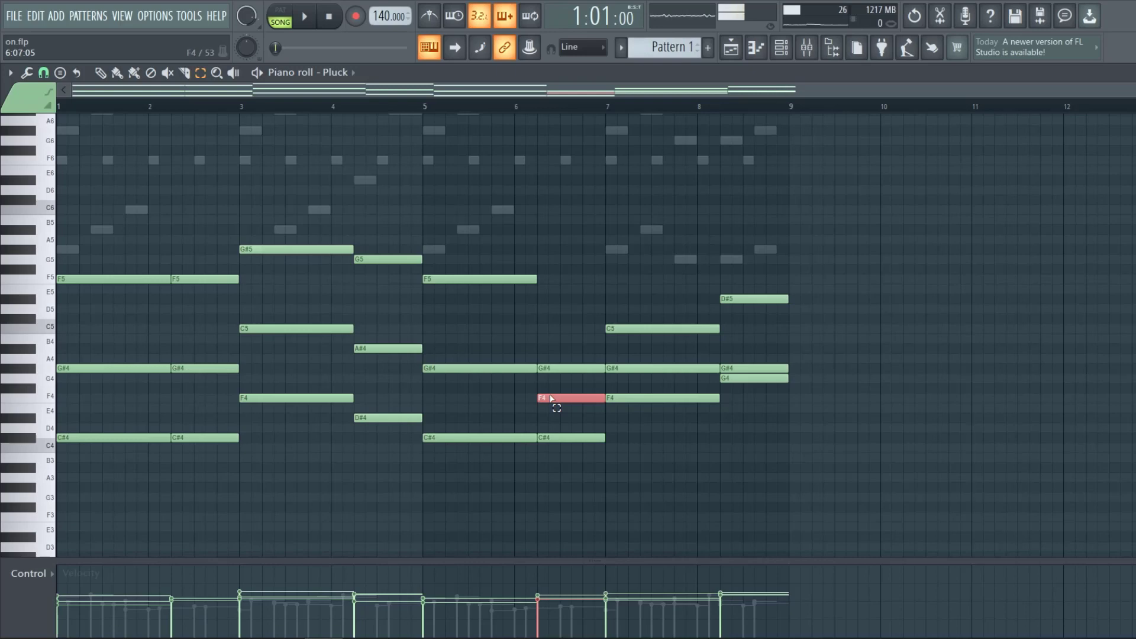
key("ctrl+Up")
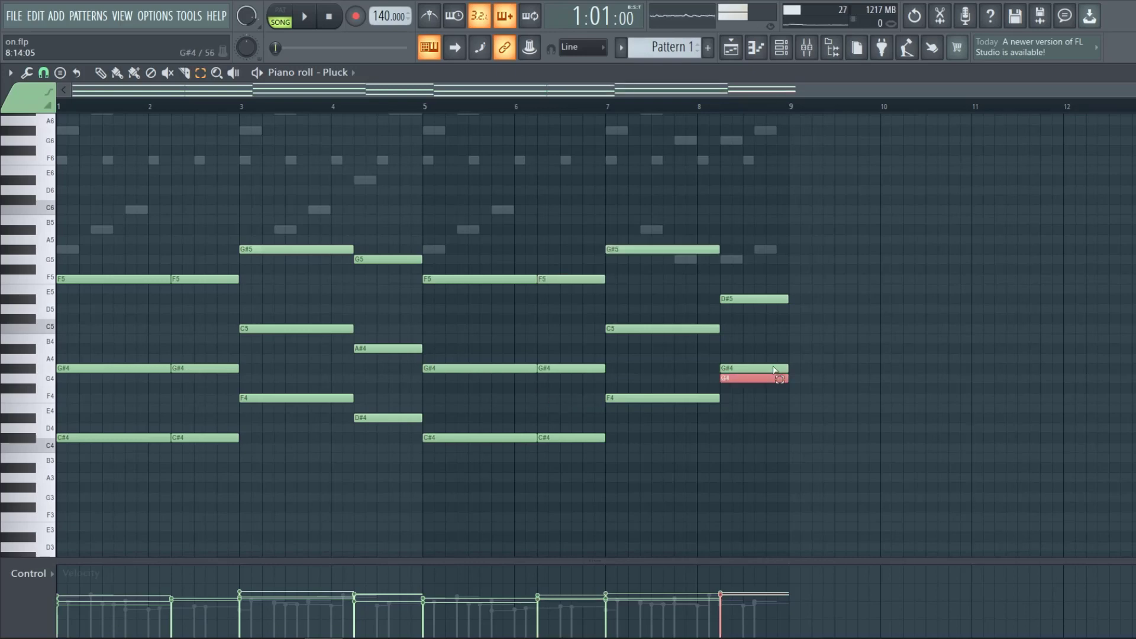
key("ctrl+Up")
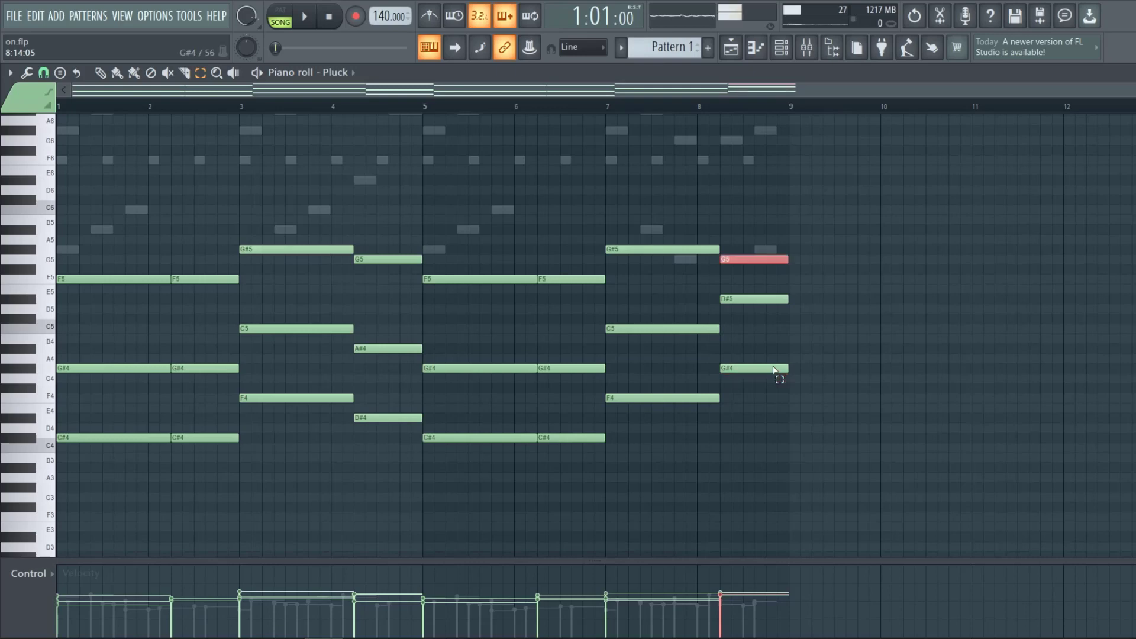
Switch to pattern mode and play the Pluck pattern.
left_click(280, 16)
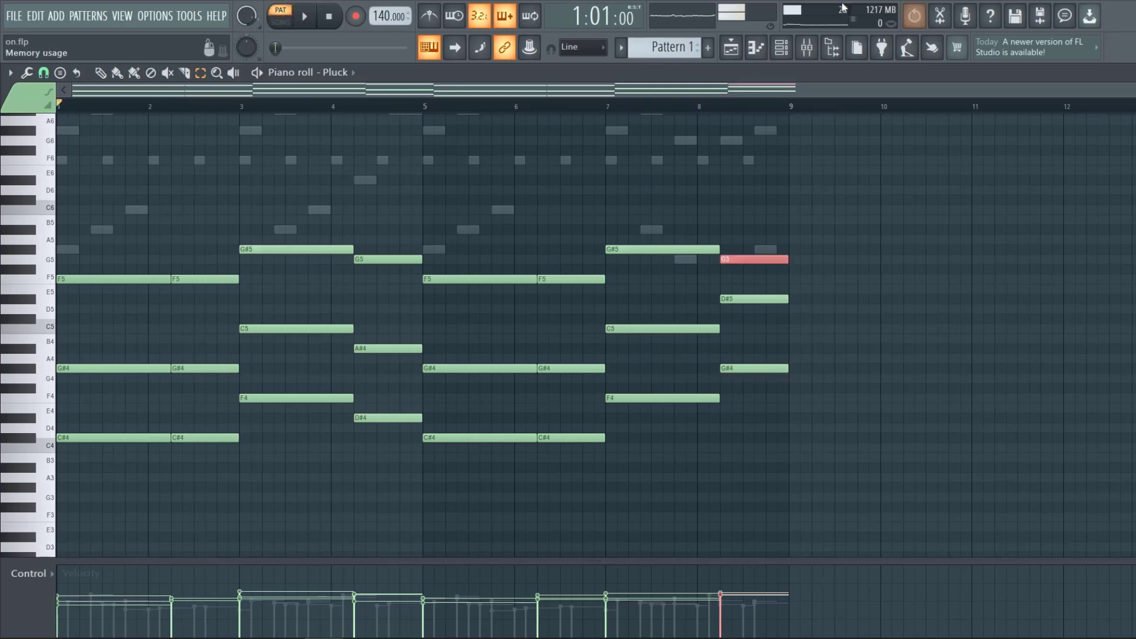
left_click(784, 173)
key("space")
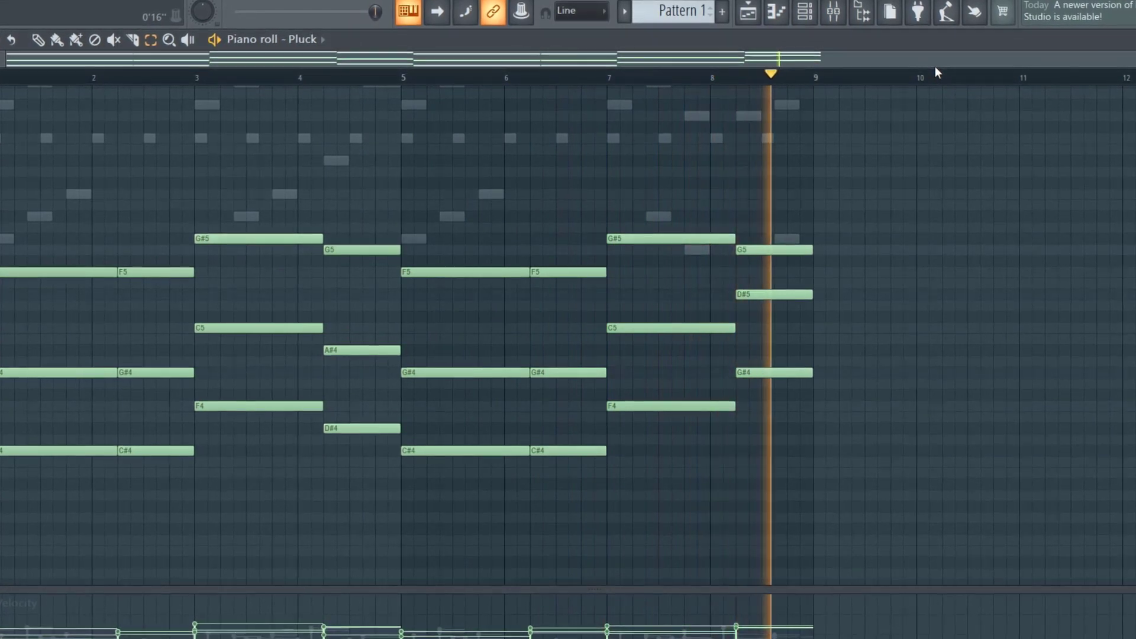
key("space")
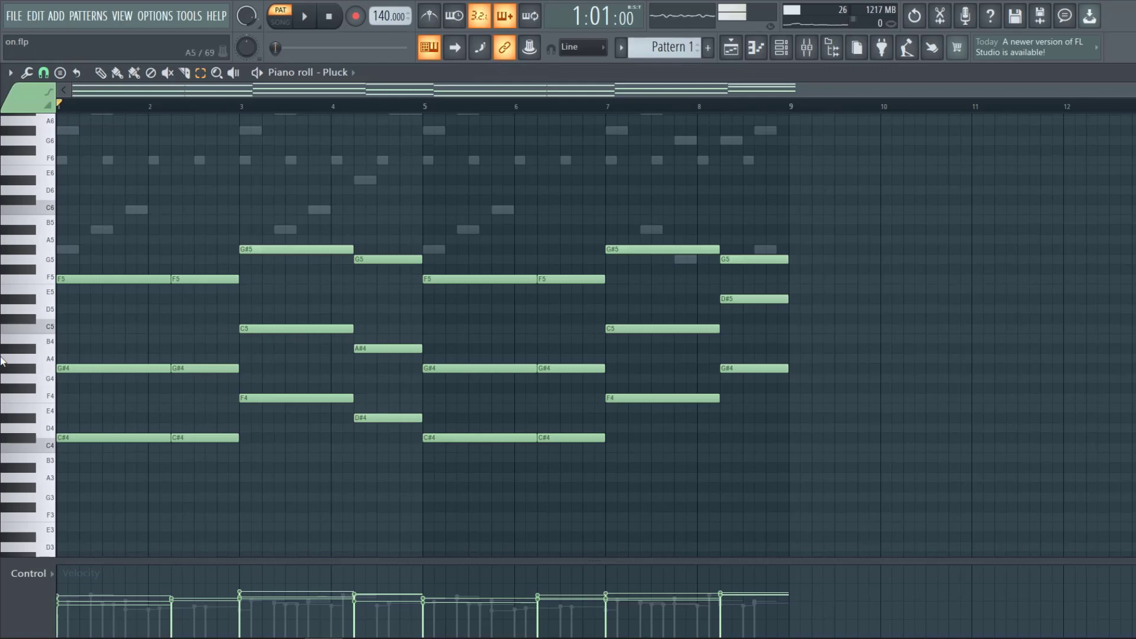
Slice through the first chord's notes partway into bar 1 with the Slice tool and close the piano roll.
left_click(184, 73)
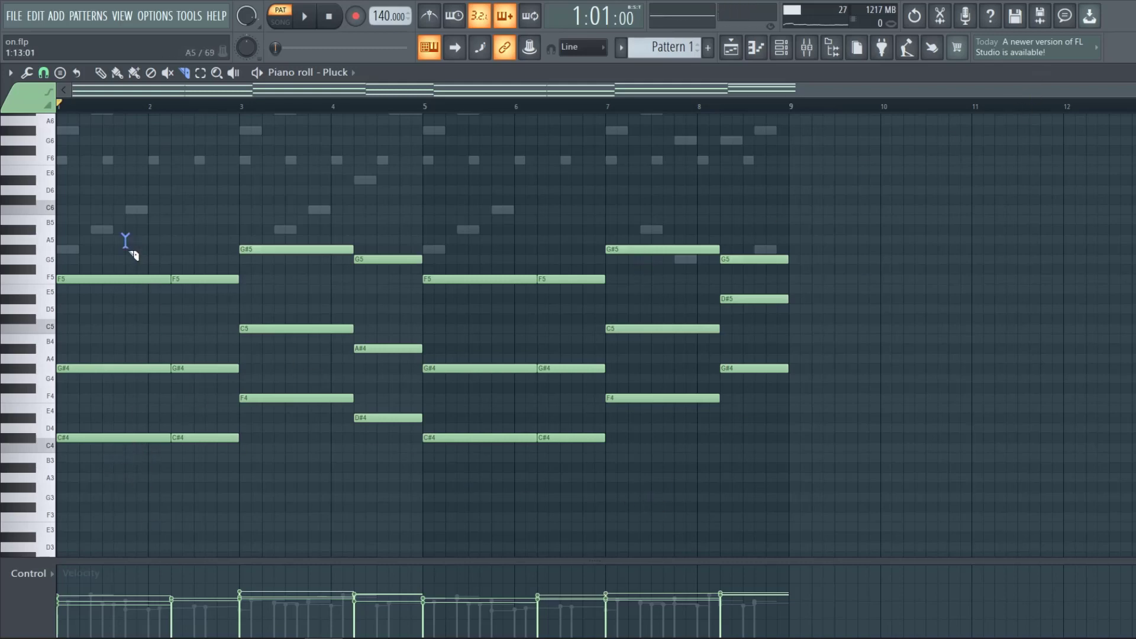
left_click_drag(125, 240, 125, 469)
key("Escape")
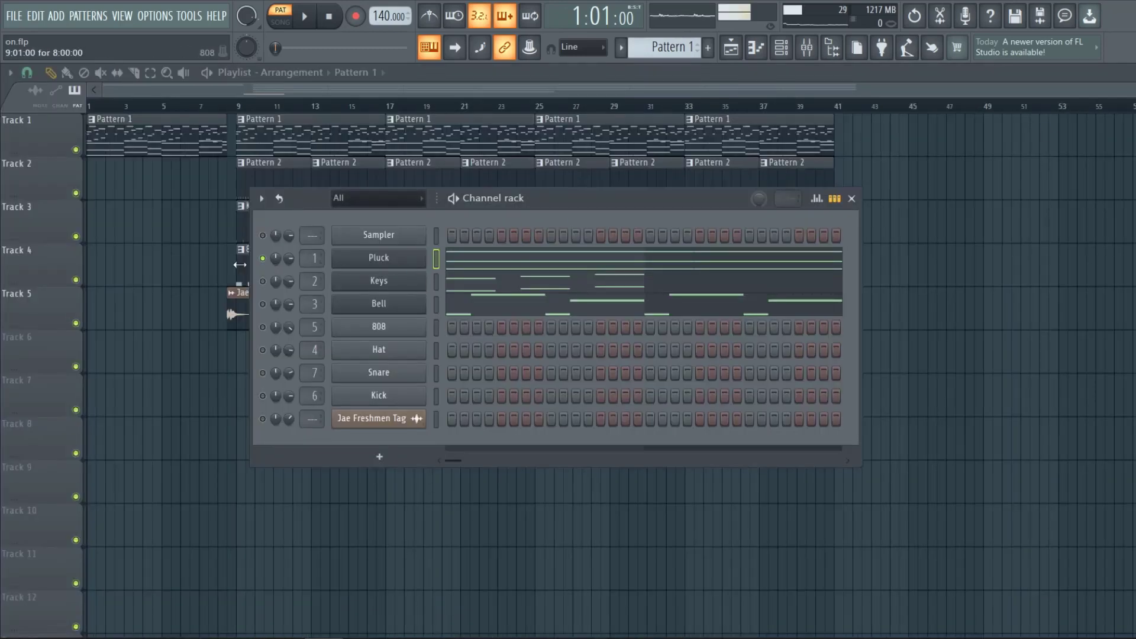
Play the pattern and open the Pluck mixer track's Fruity parametric EQ 2.
key("space")
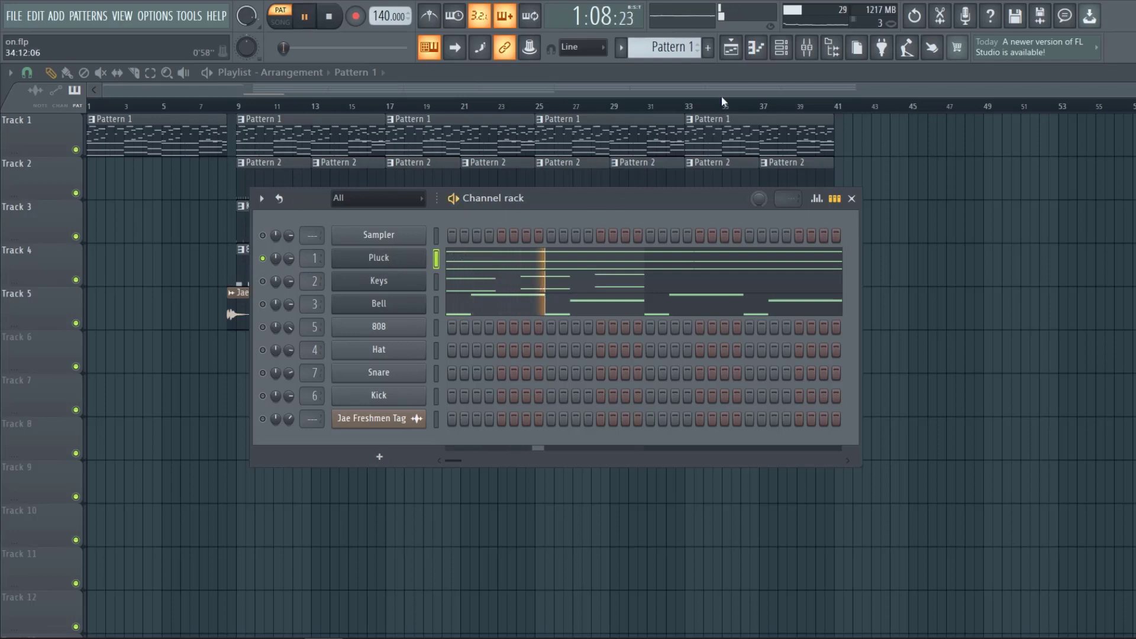
key("F9")
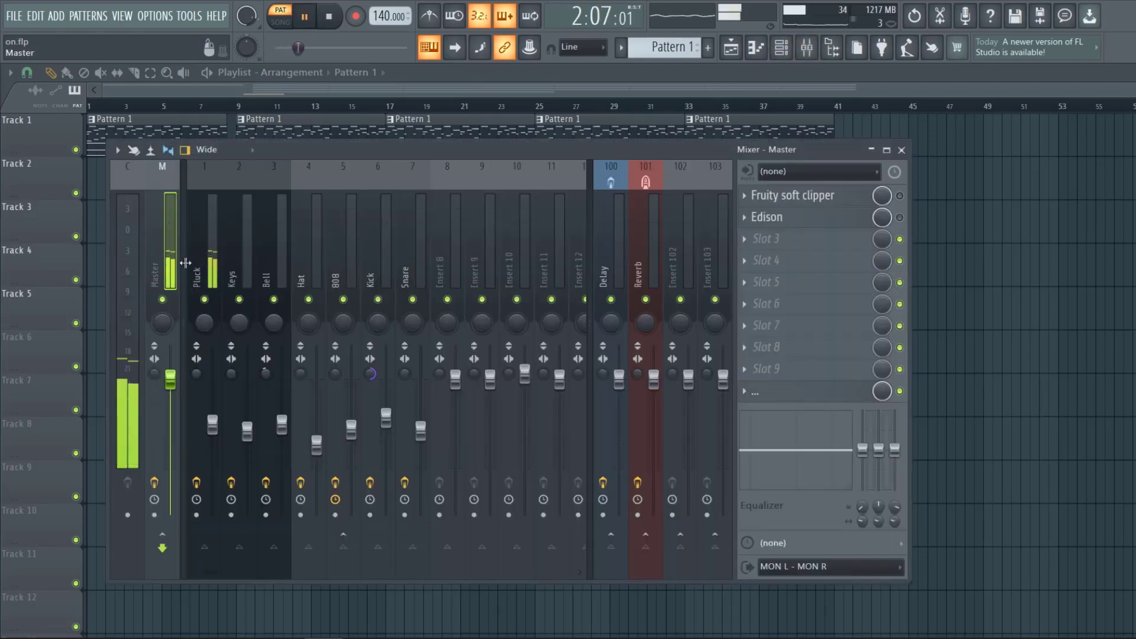
left_click(803, 196)
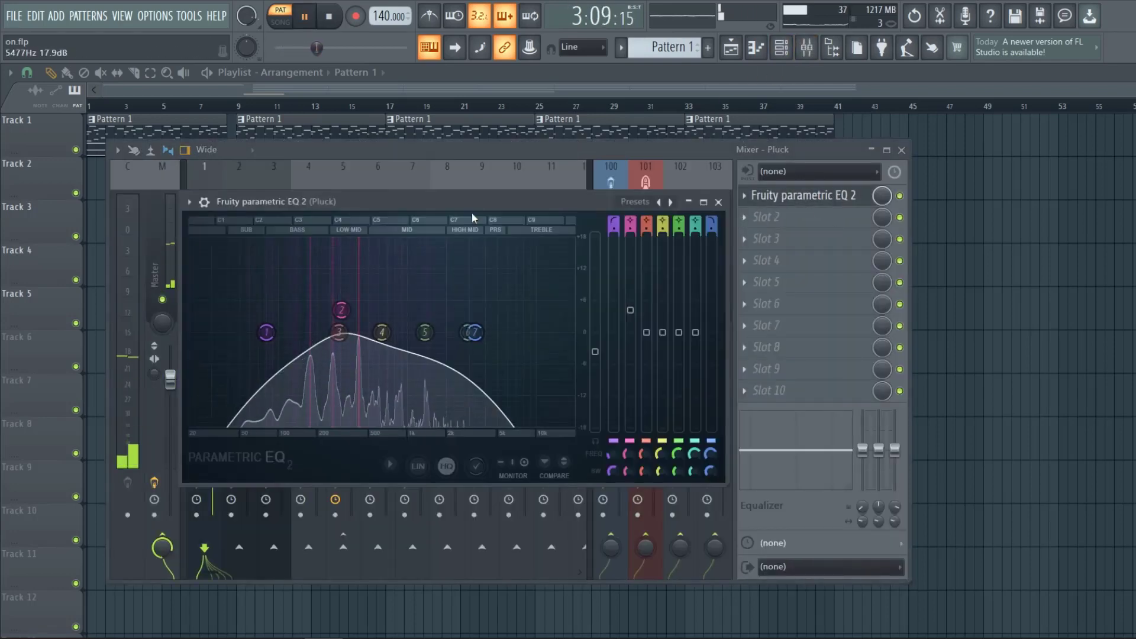
left_click_drag(471, 202, 541, 200)
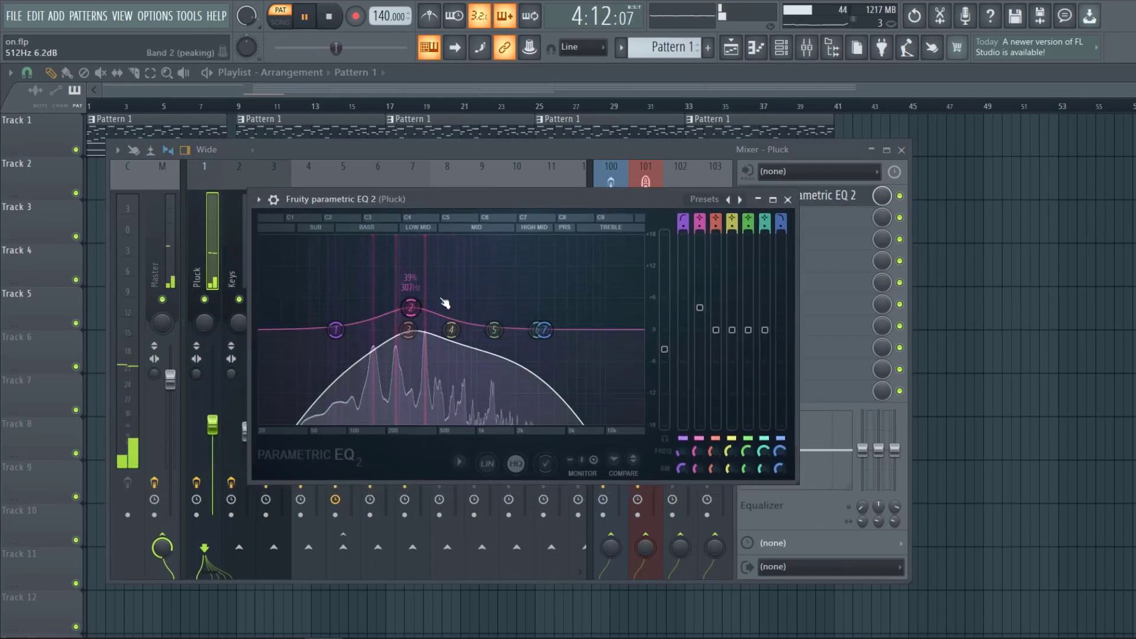
Replay the pattern while watching the EQ, then close the EQ and the mixer.
key("space")
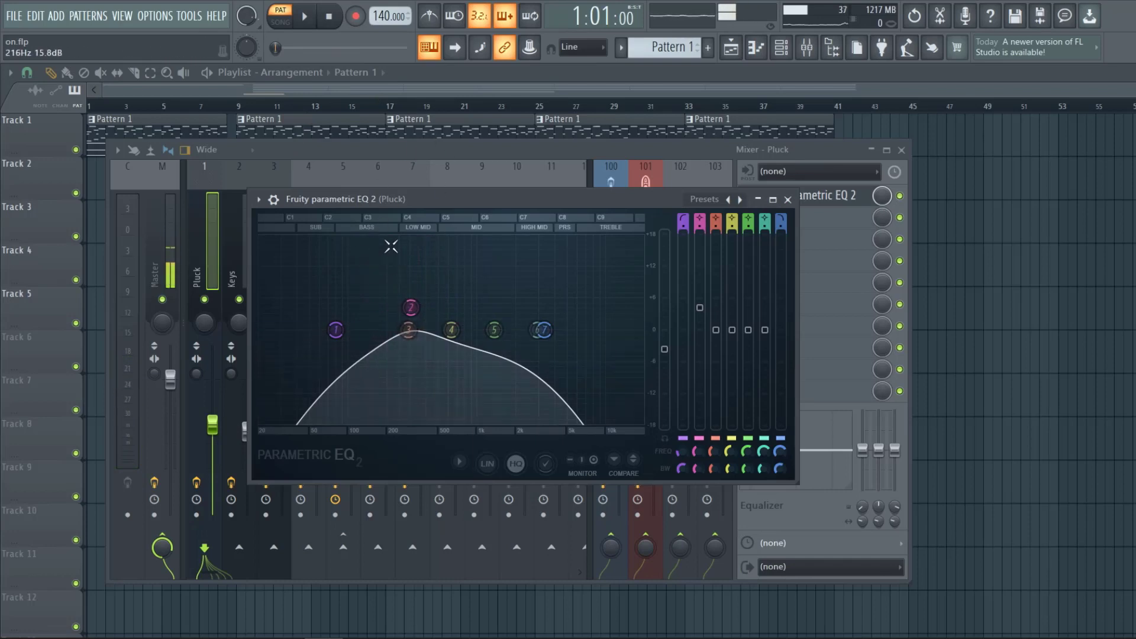
key("space")
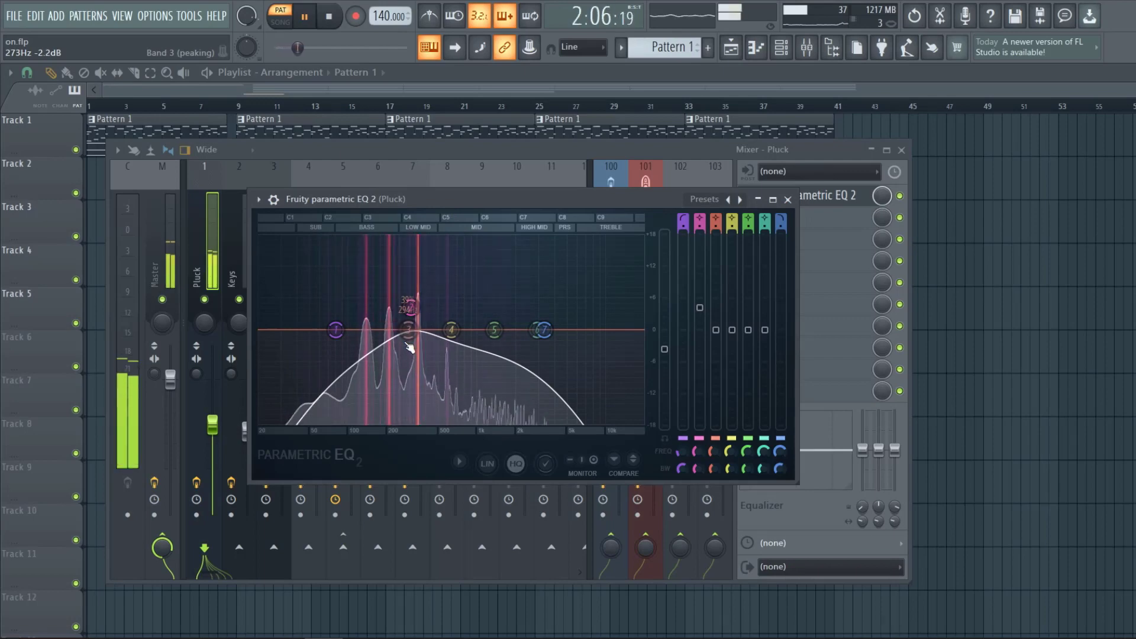
key("space")
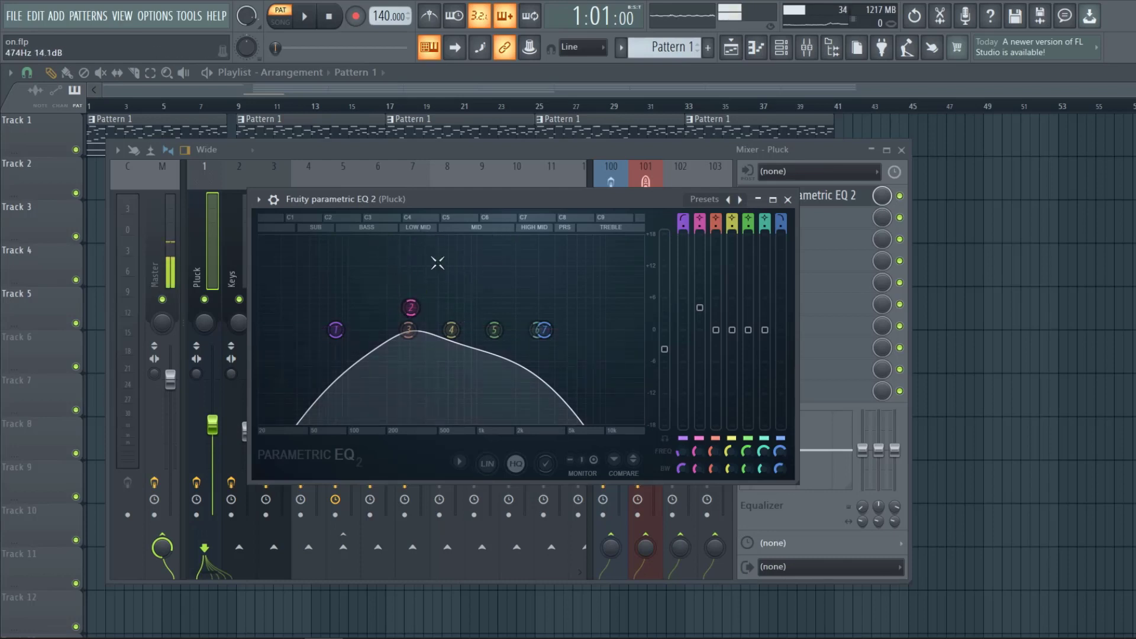
left_click(757, 199)
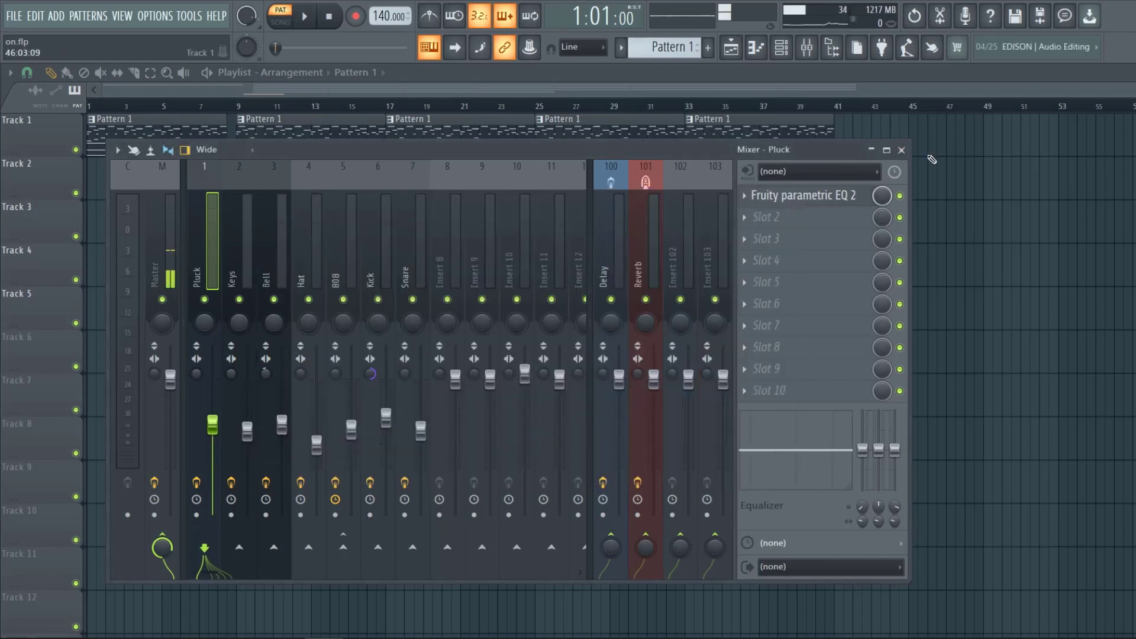
left_click(902, 151)
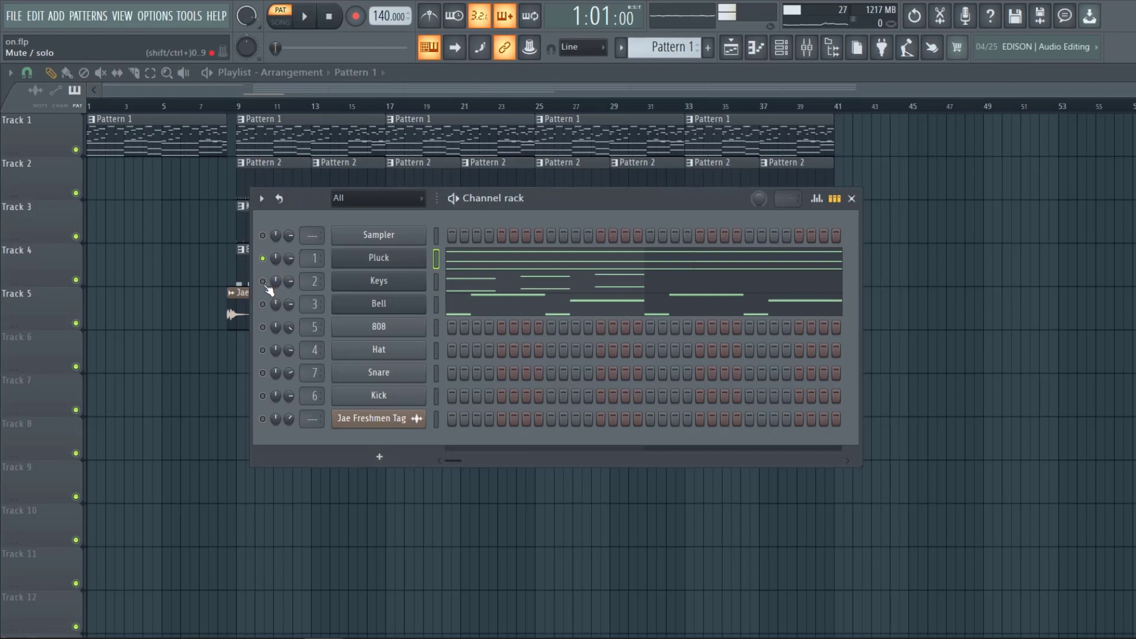
Open the Keys pattern in the piano roll and play it.
left_click(525, 287)
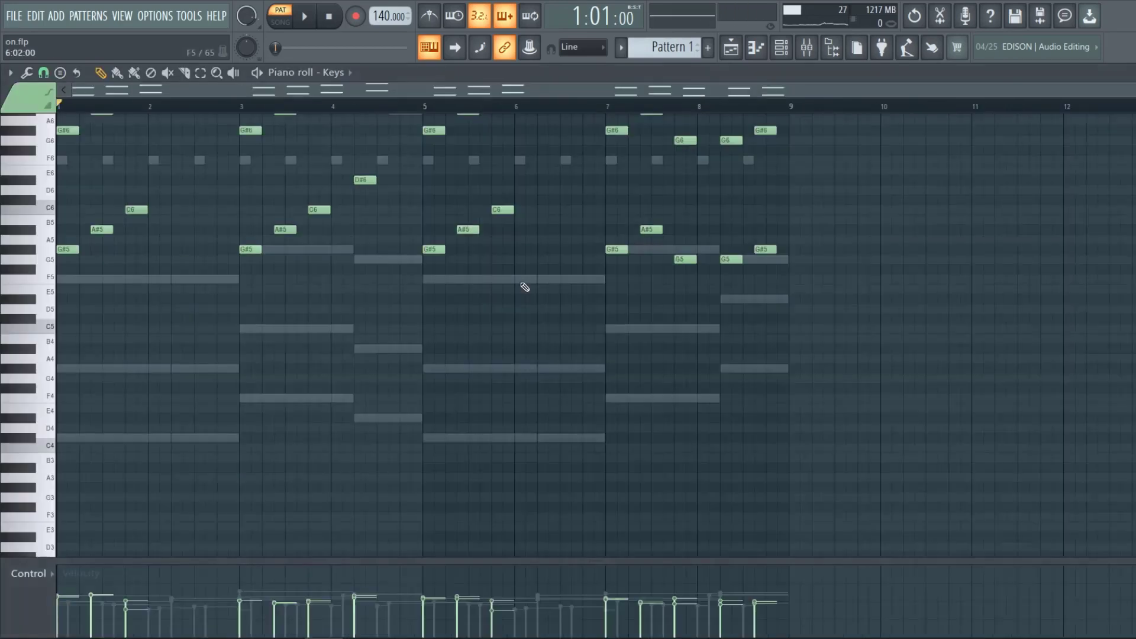
scroll(373, 343, "up", 4)
key("space")
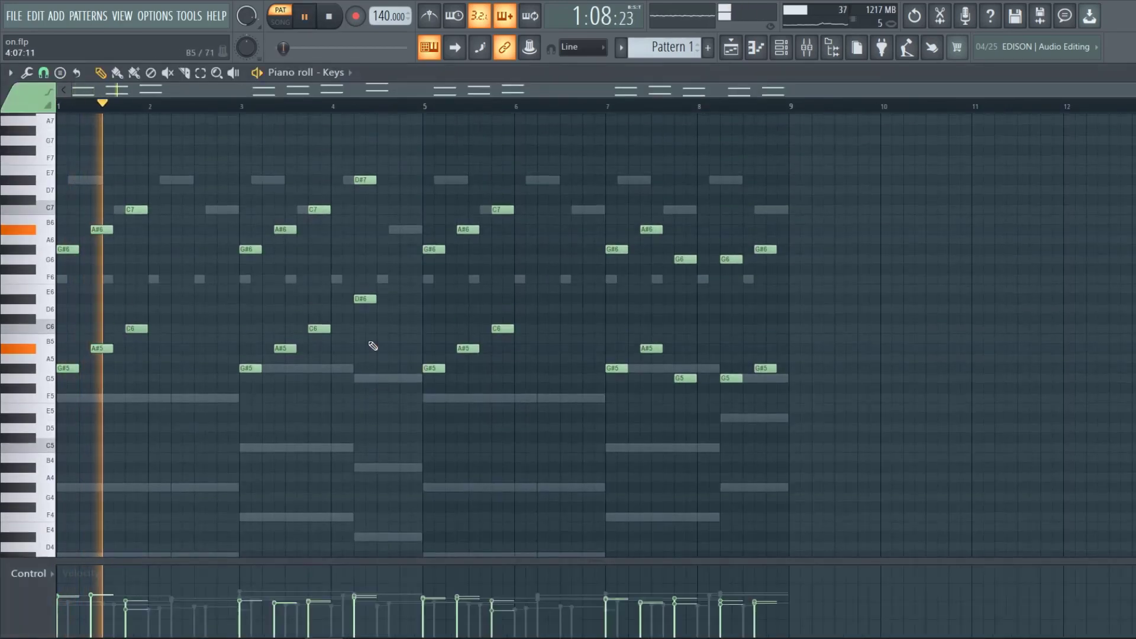
Stop playback and open the Fruity parametric EQ 2 on the Keys mixer track.
key("space")
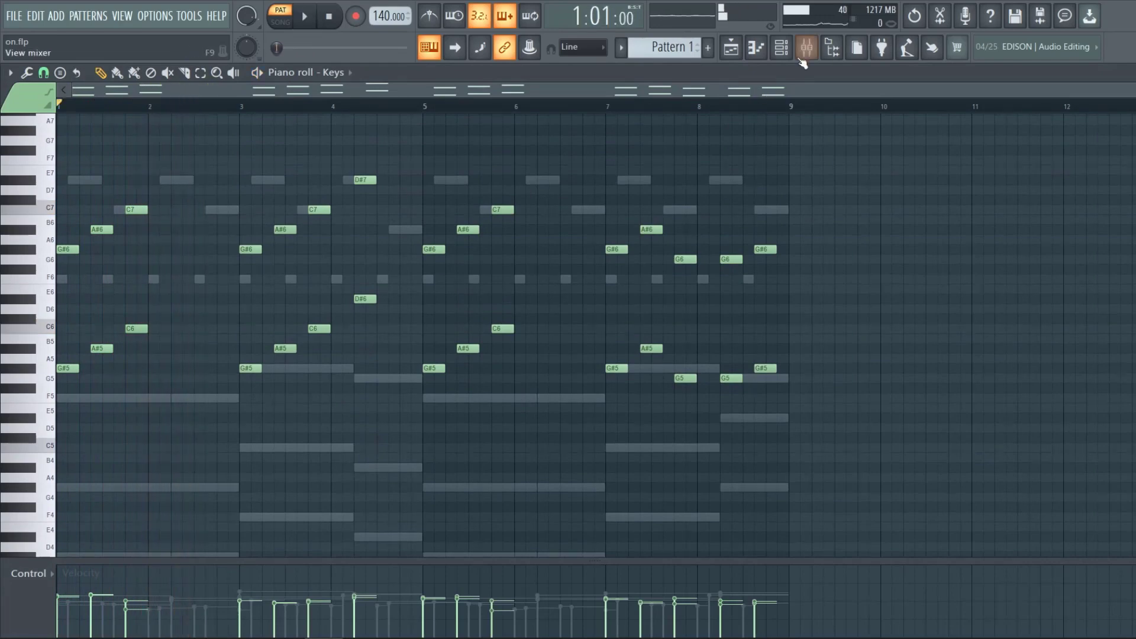
left_click(808, 49)
left_click(247, 250)
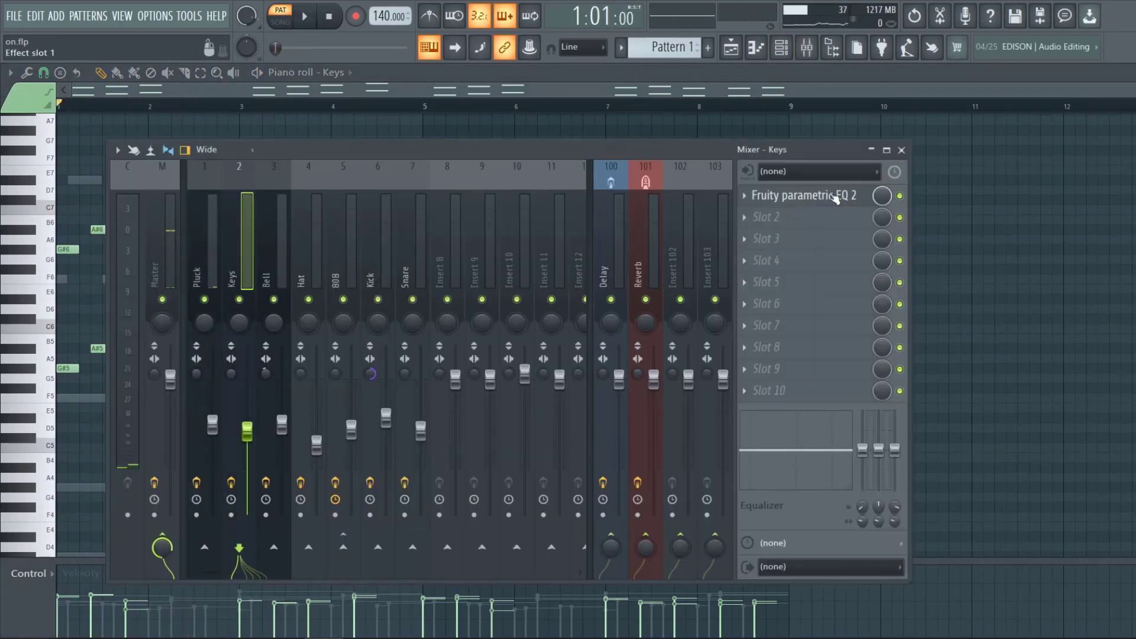
left_click(837, 195)
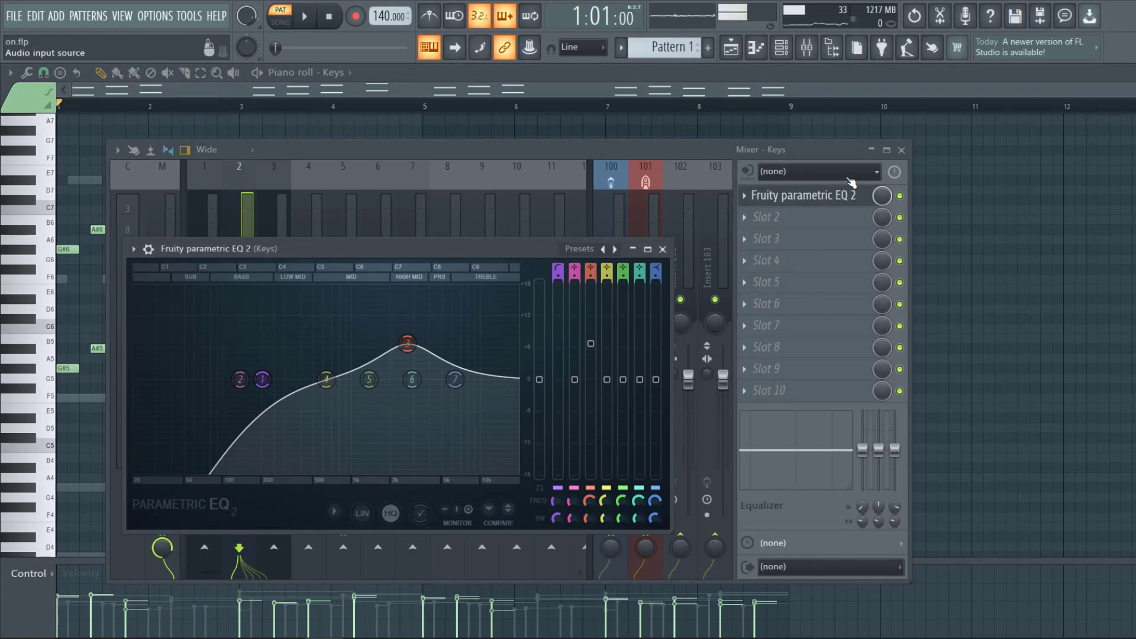
left_click_drag(407, 252, 589, 182)
Play the pattern while watching the Keys EQ, then close the EQ and the mixer.
key("space")
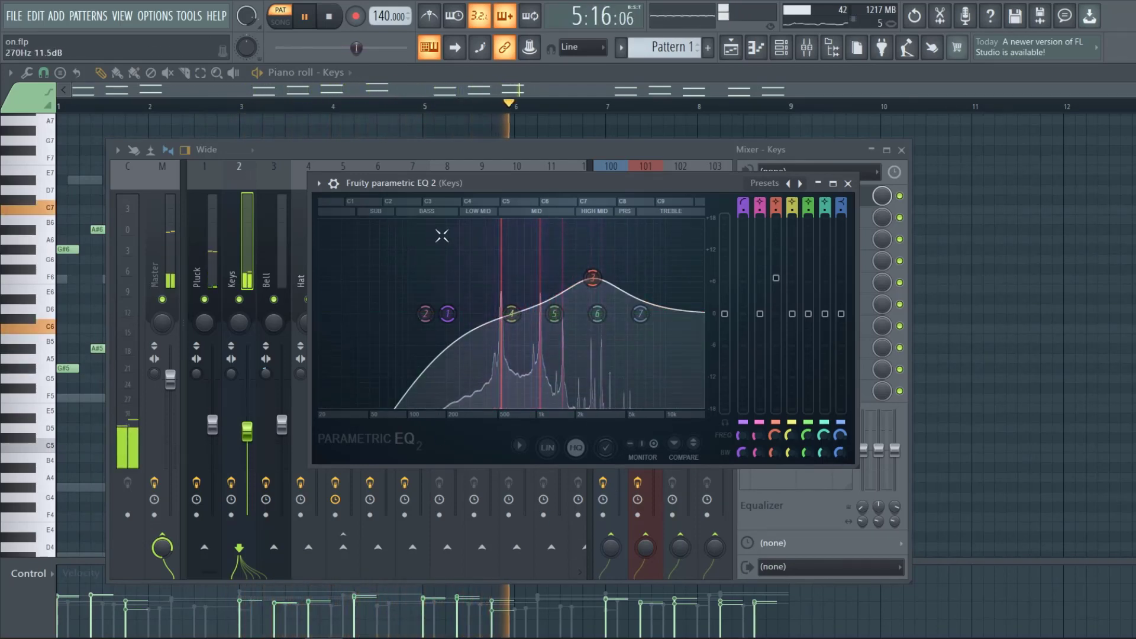
left_click(848, 184)
key("space")
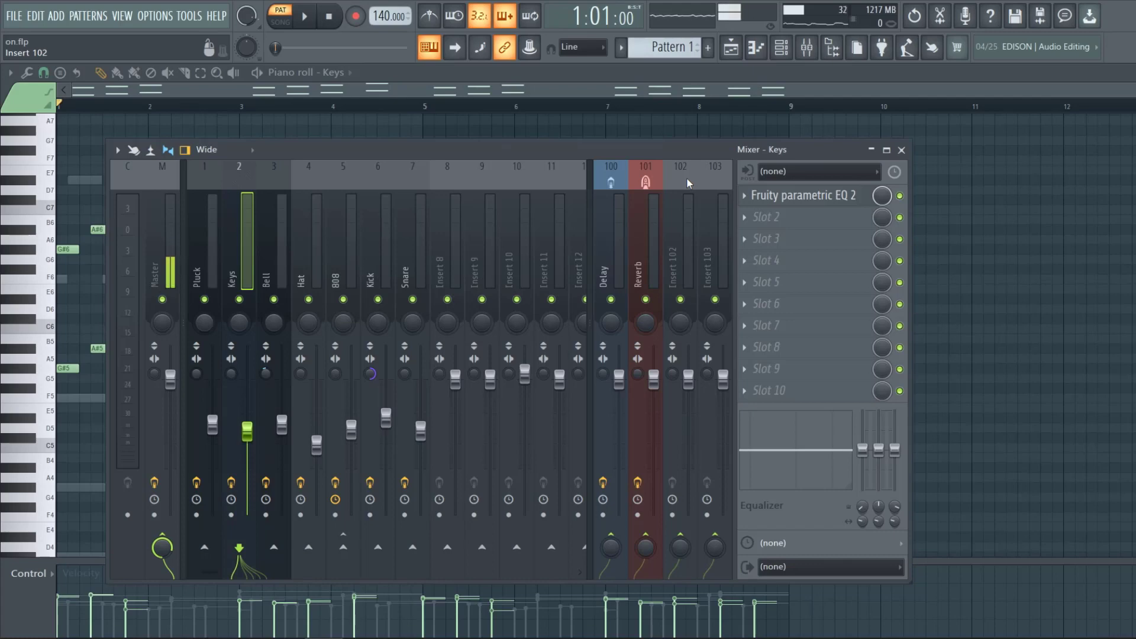
left_click(902, 150)
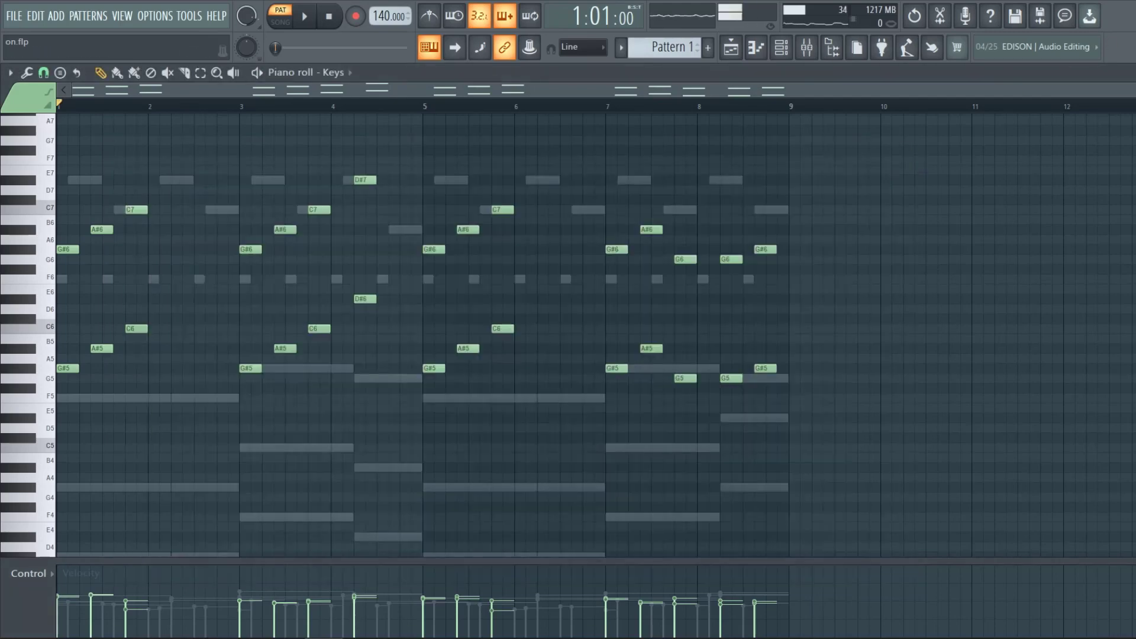
Replay the Keys pattern in the piano roll to listen to the chords.
scroll(143, 264, "up", 3)
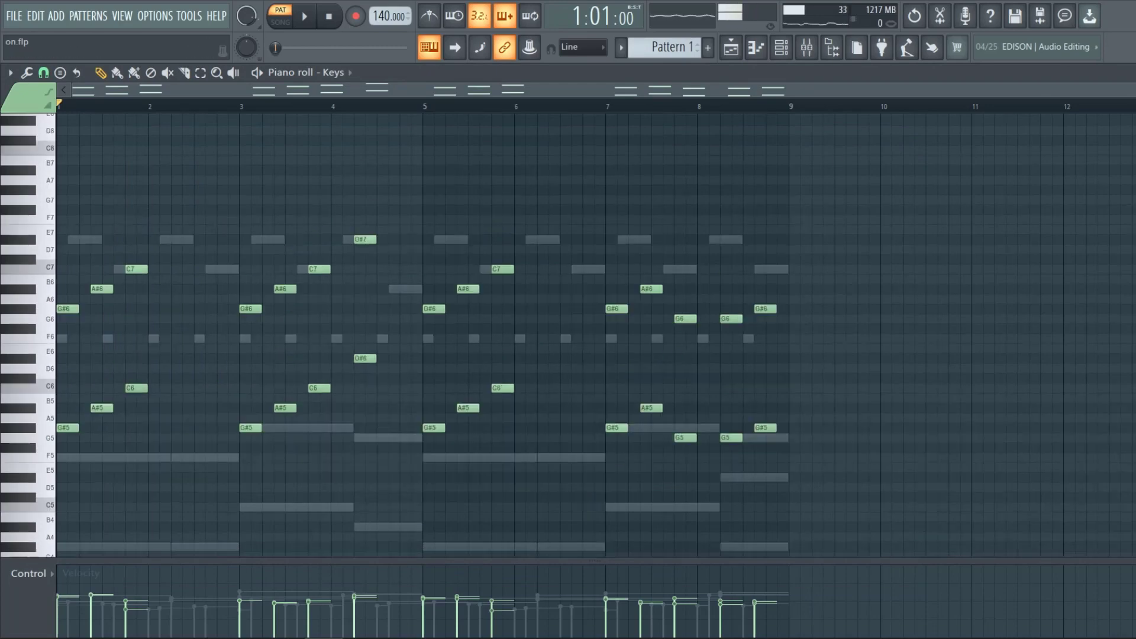
scroll(142, 338, "up", 2)
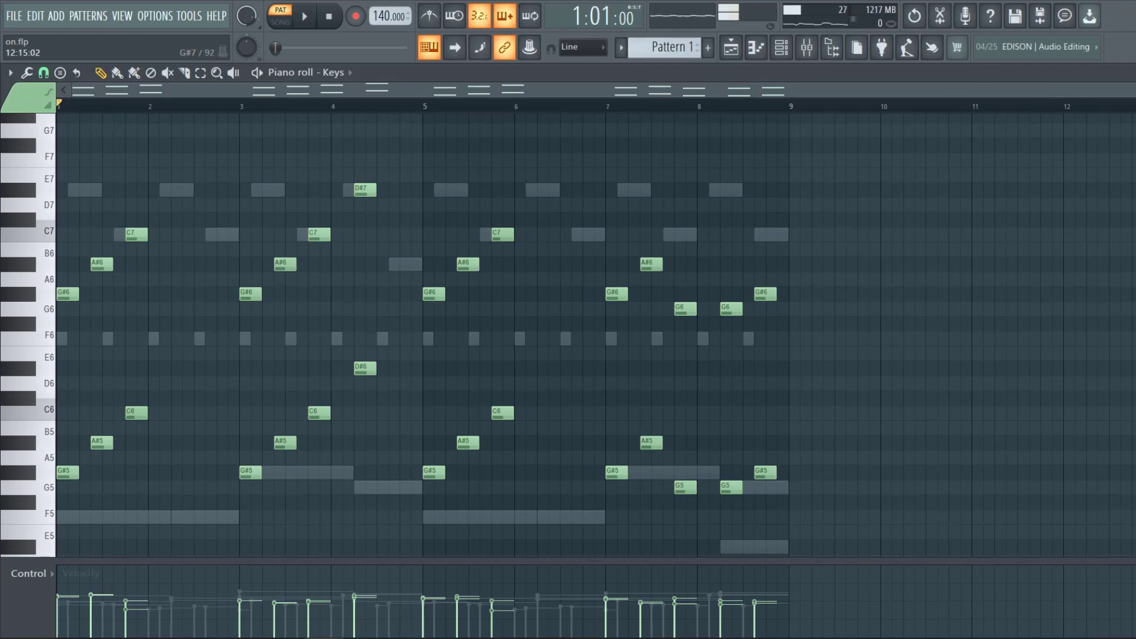
left_click_drag(1132, 90, 1046, 89)
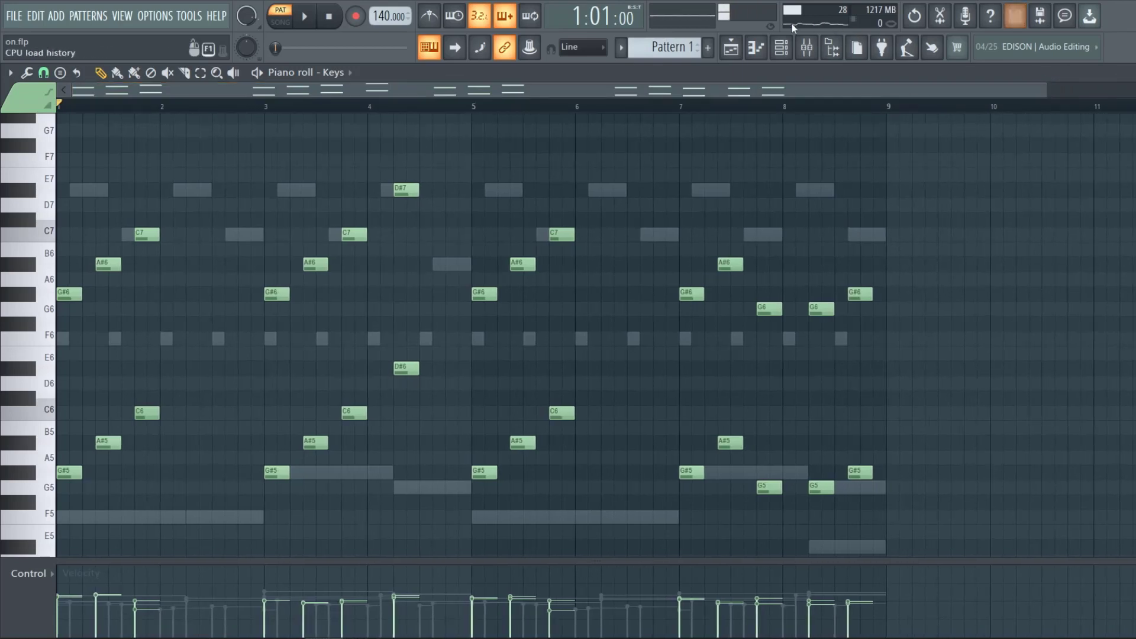
left_click(781, 48)
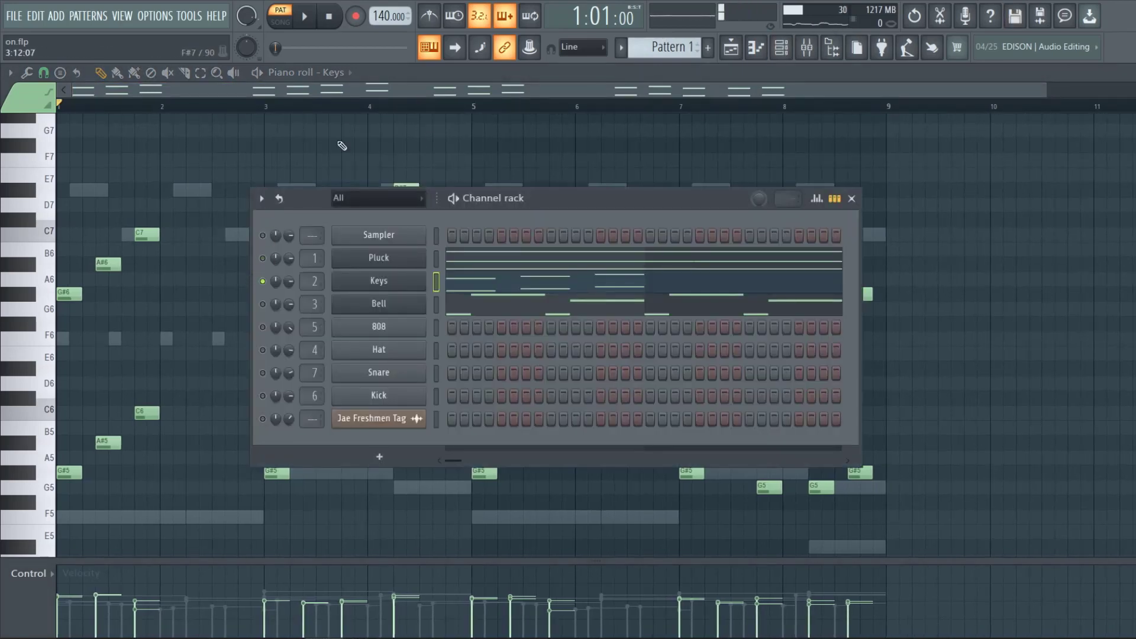
key("F6")
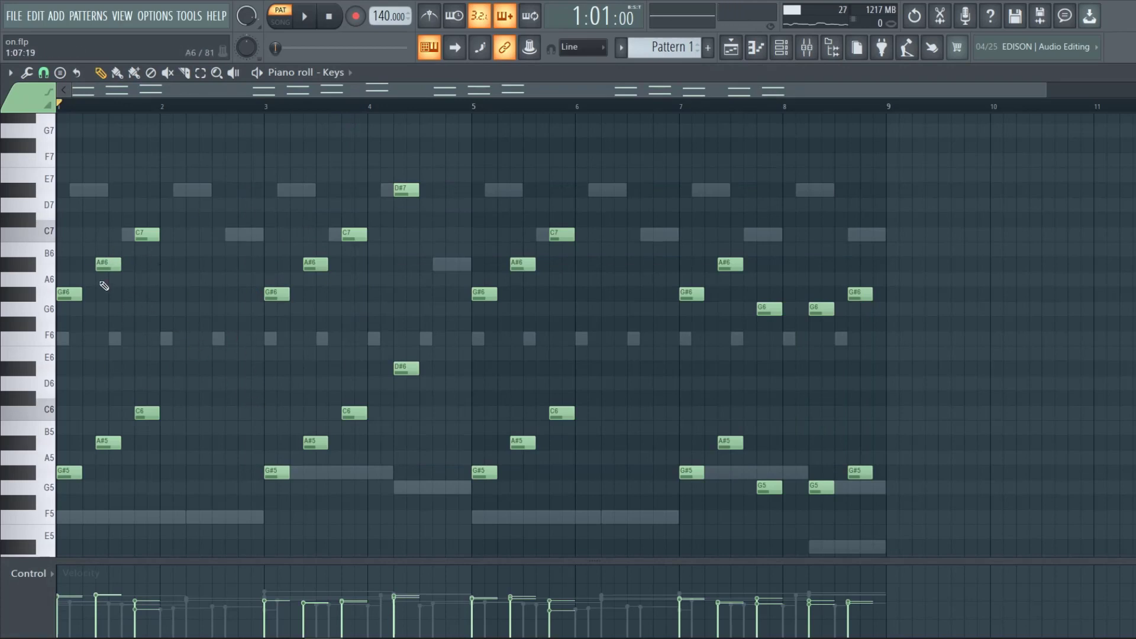
key("space")
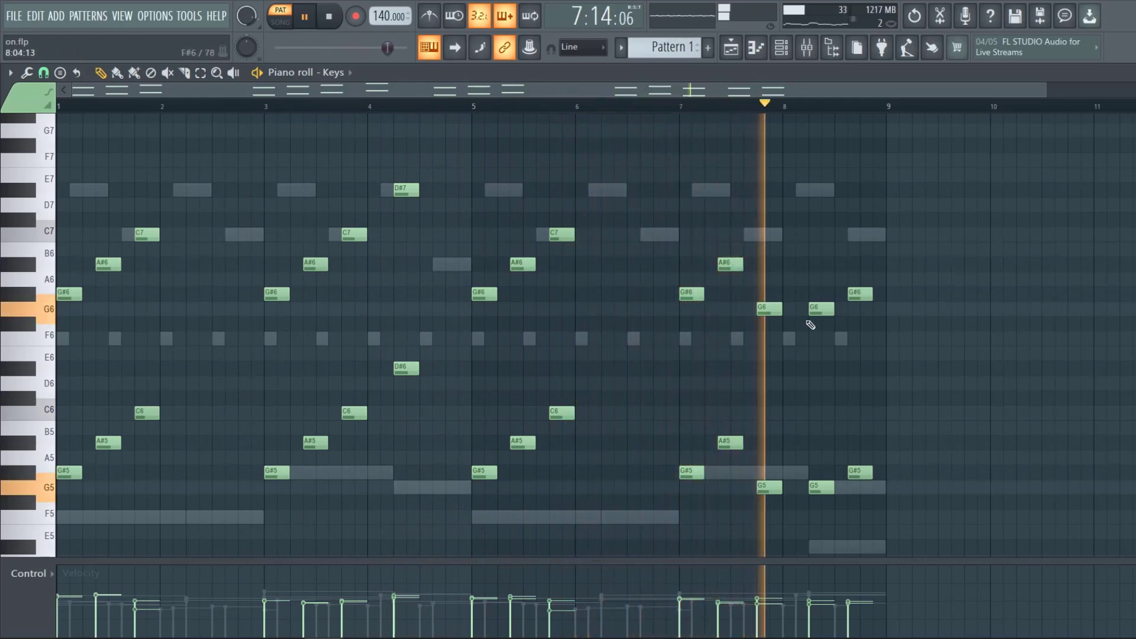
key("space")
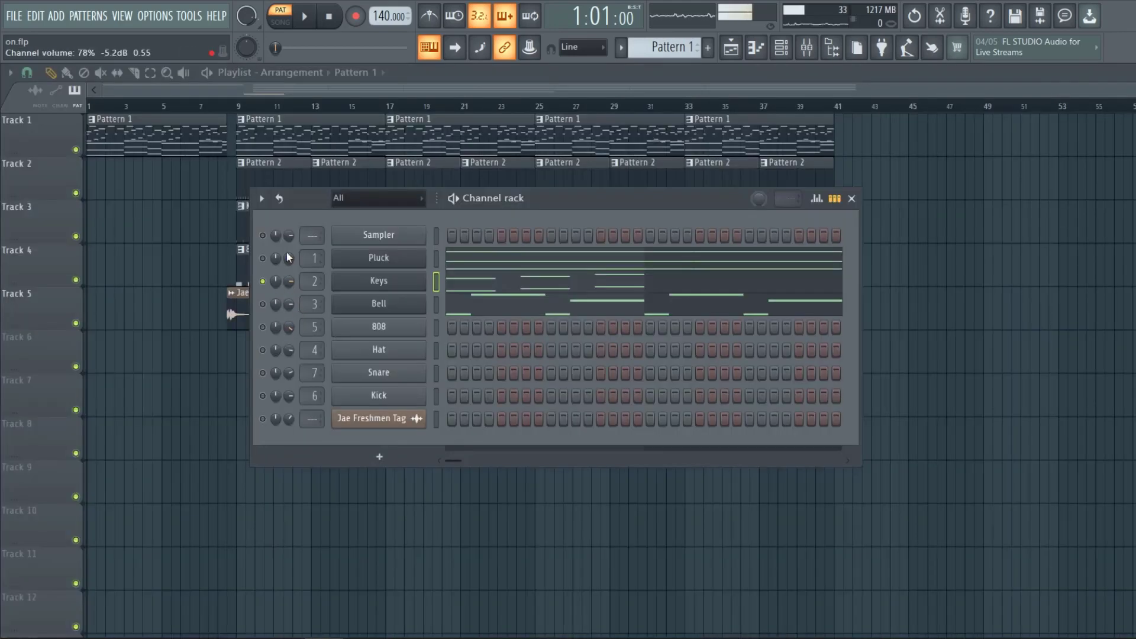
Open the Bell pattern in the piano roll and inspect its notes.
left_click_drag(259, 259, 267, 262)
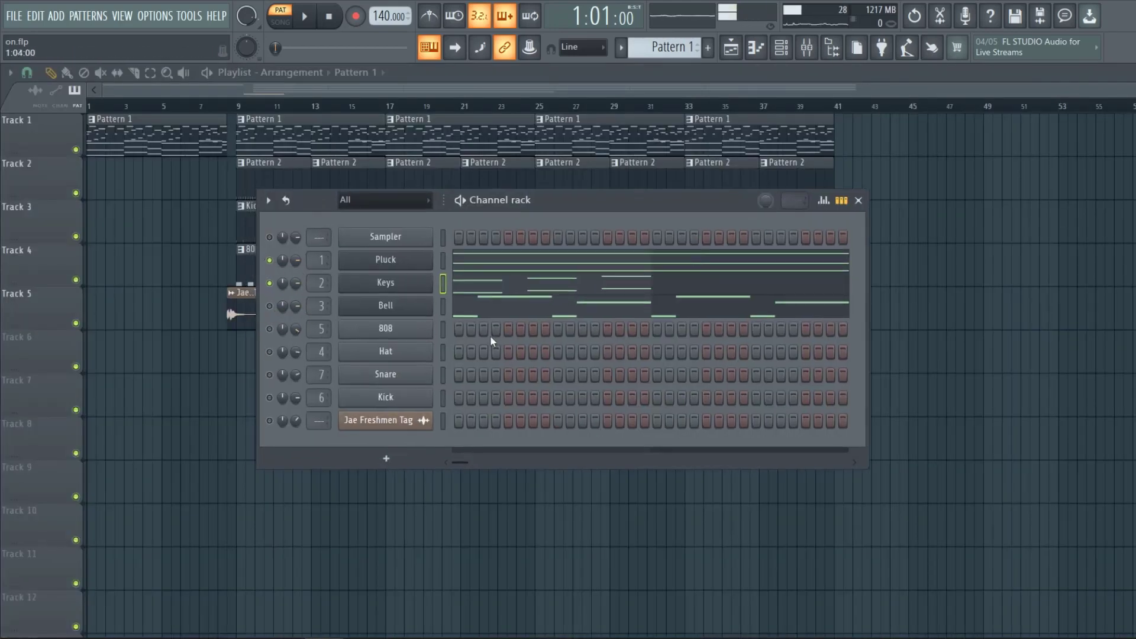
left_click(512, 313)
scroll(315, 319, "down", 3)
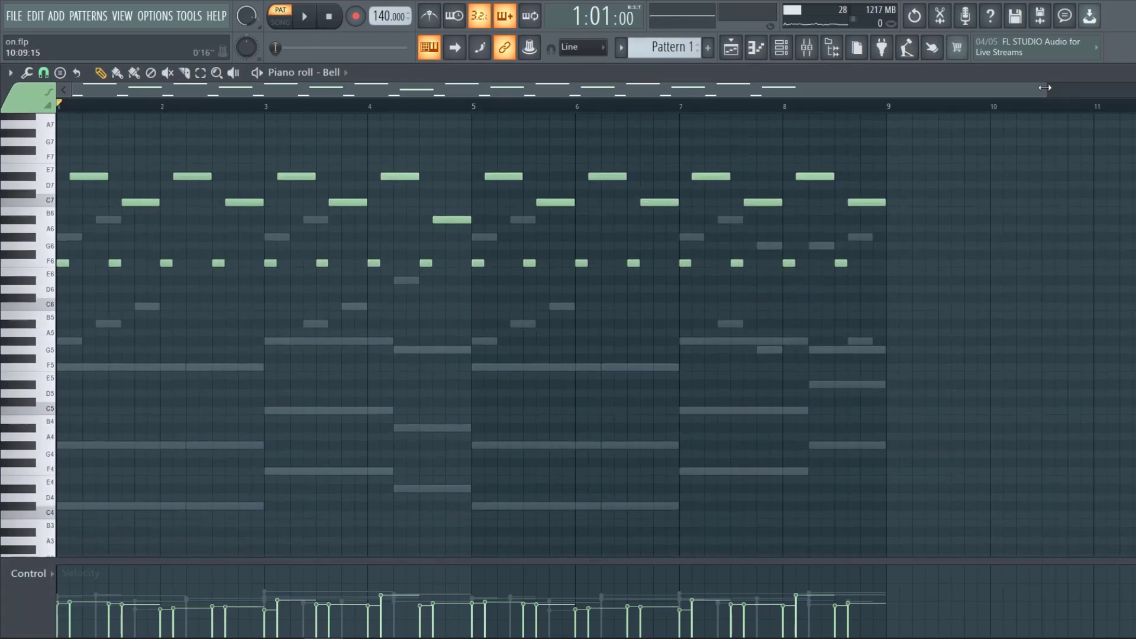
left_click_drag(1045, 87, 214, 160)
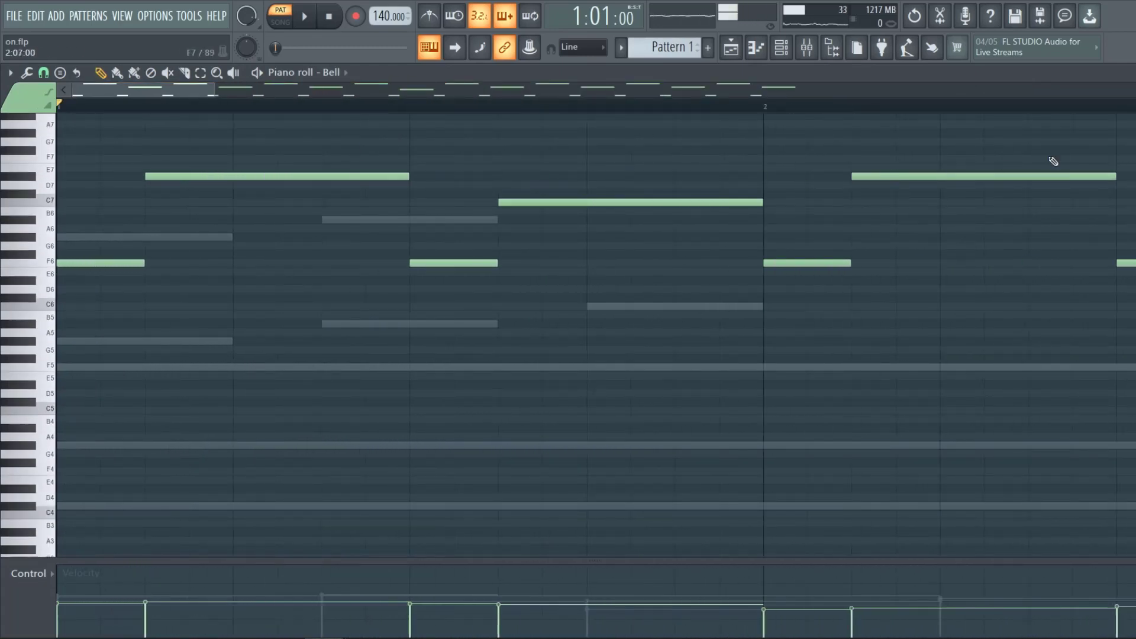
scroll(362, 302, "up", 3)
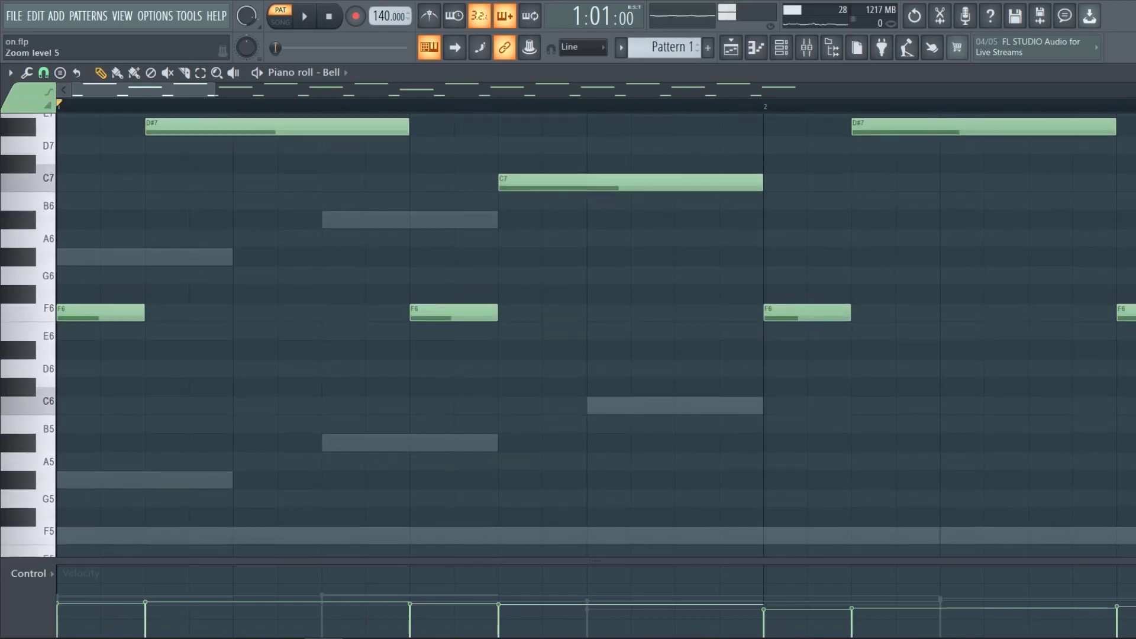
left_click_drag(198, 89, 865, 181)
scroll(604, 401, "up", 1)
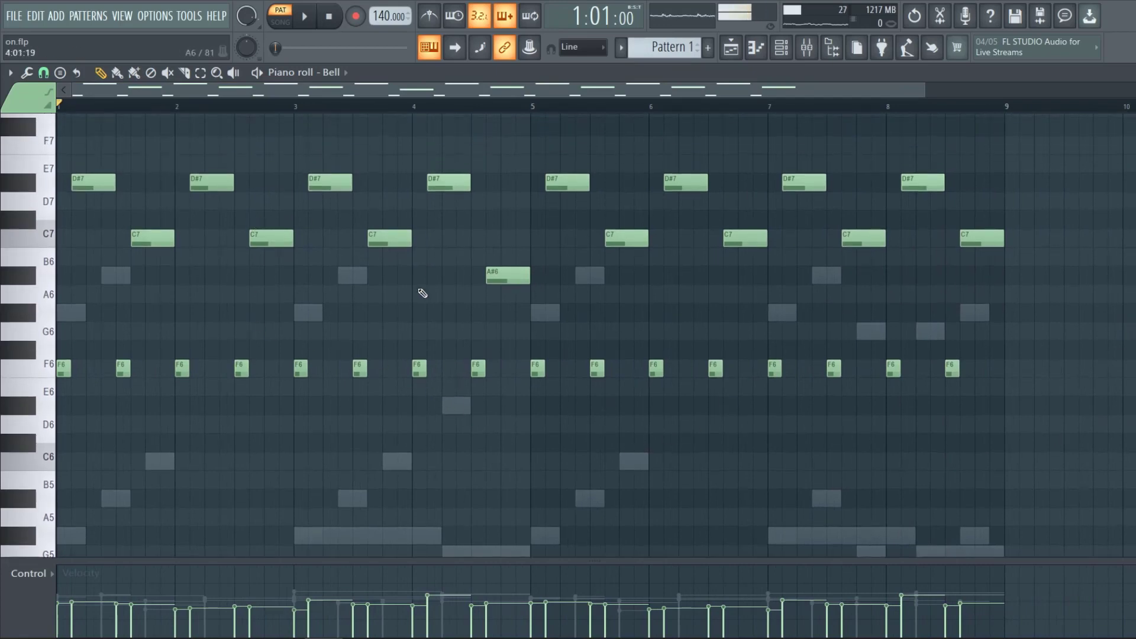
left_click_drag(922, 88, 371, 144)
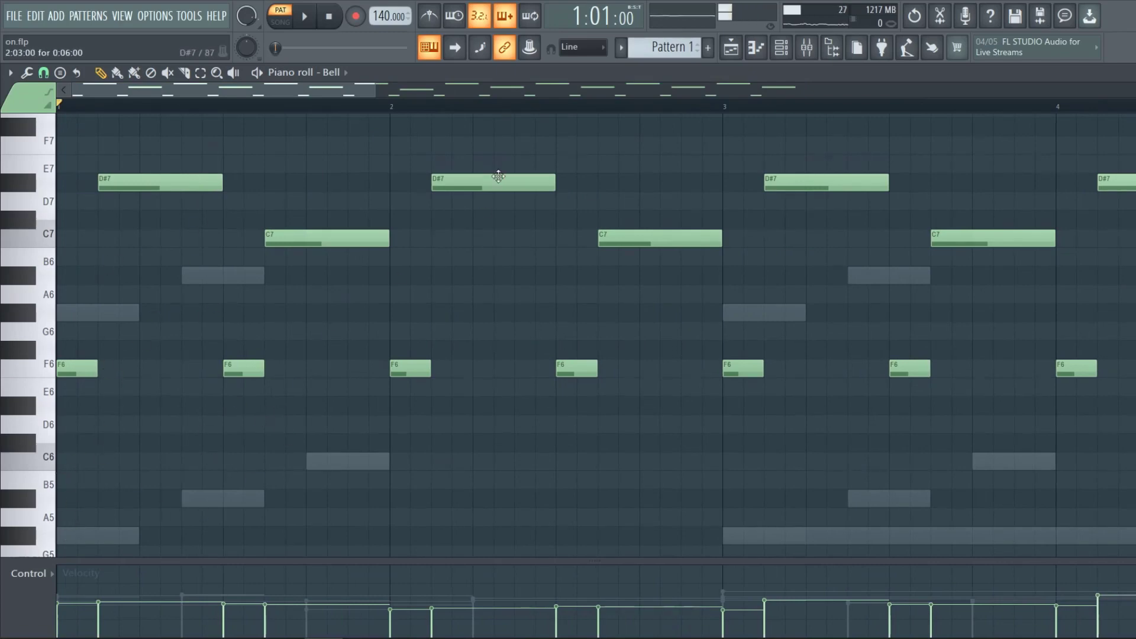
left_click_drag(371, 87, 287, 118)
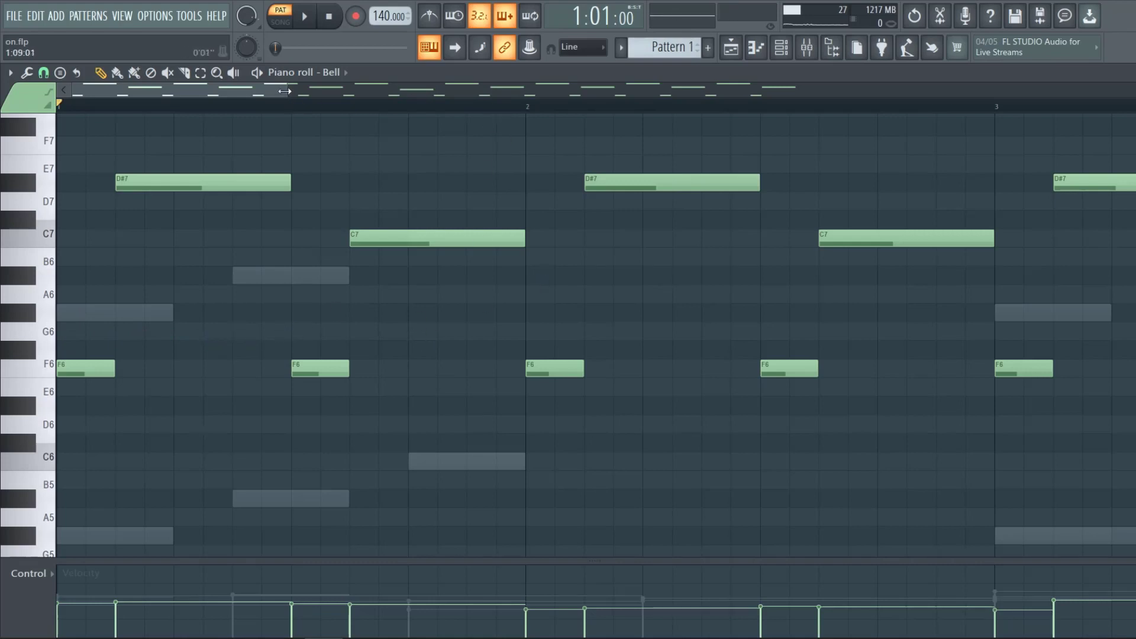
left_click_drag(284, 91, 913, 161)
Play the Bell pattern and close the piano roll.
key("space")
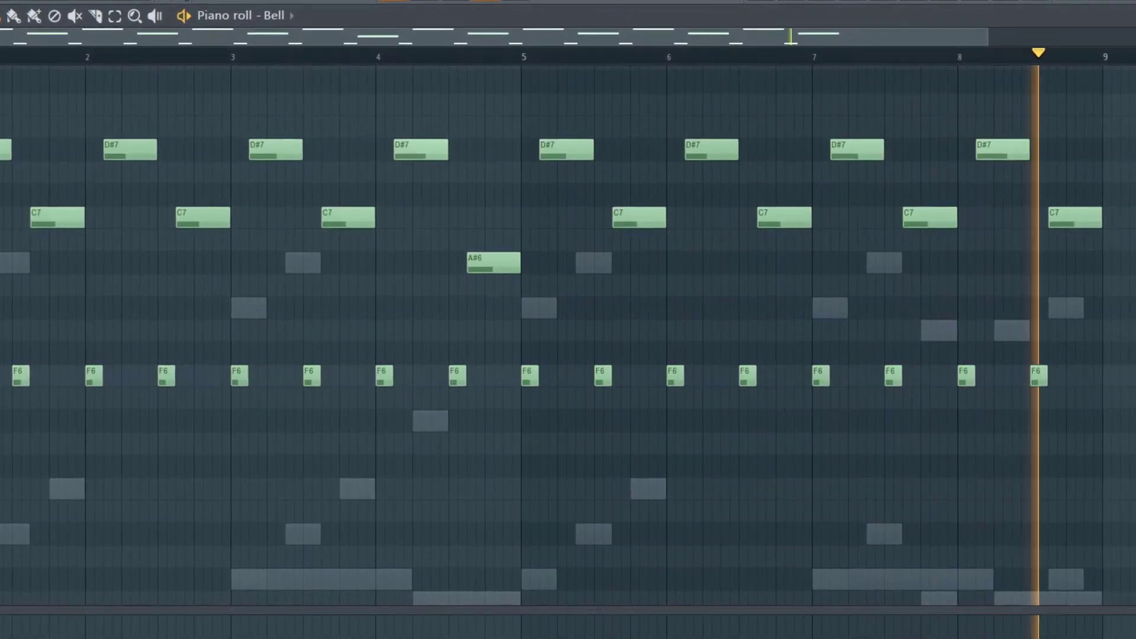
key("space")
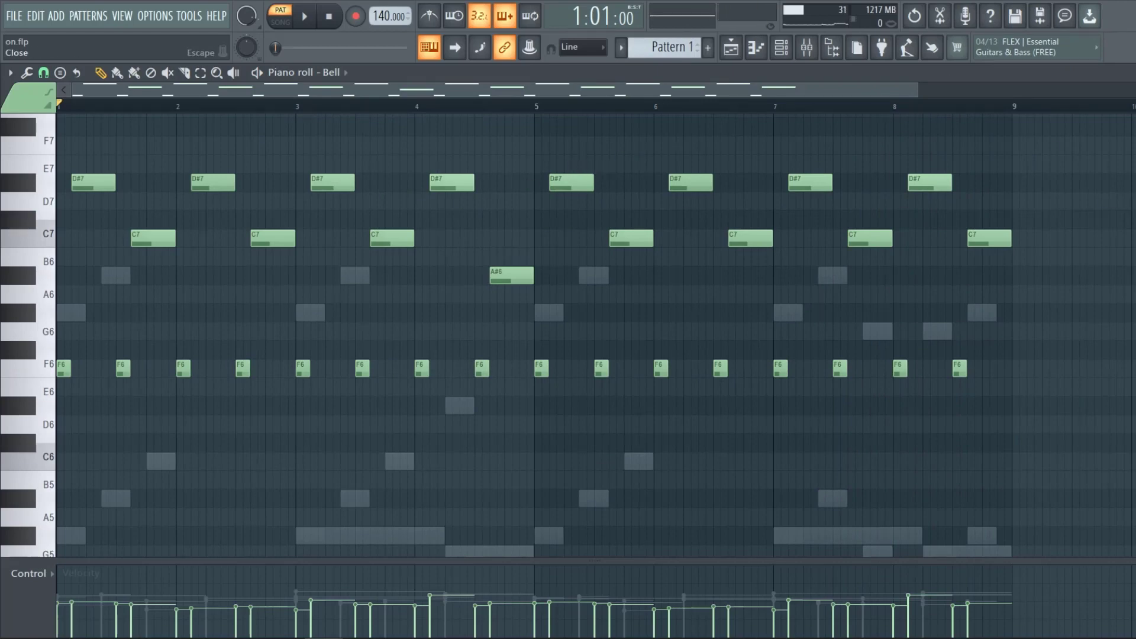
left_click(1127, 73)
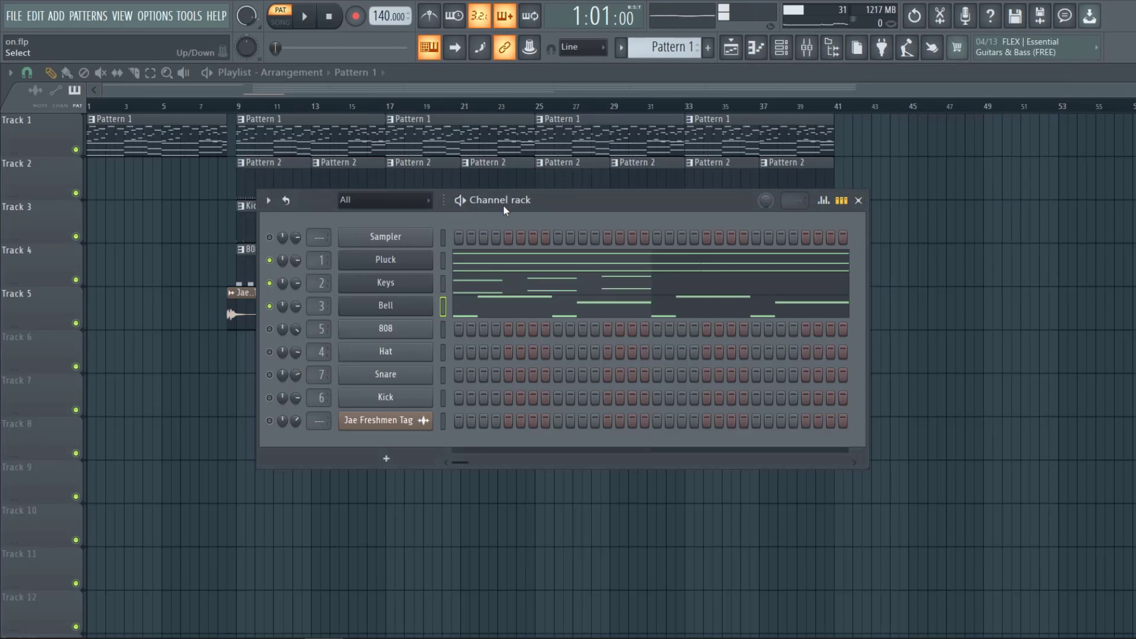
Open the Bell mixer track's Fruity parametric EQ 2 and play the beat through it.
left_click(807, 47)
left_click(811, 200)
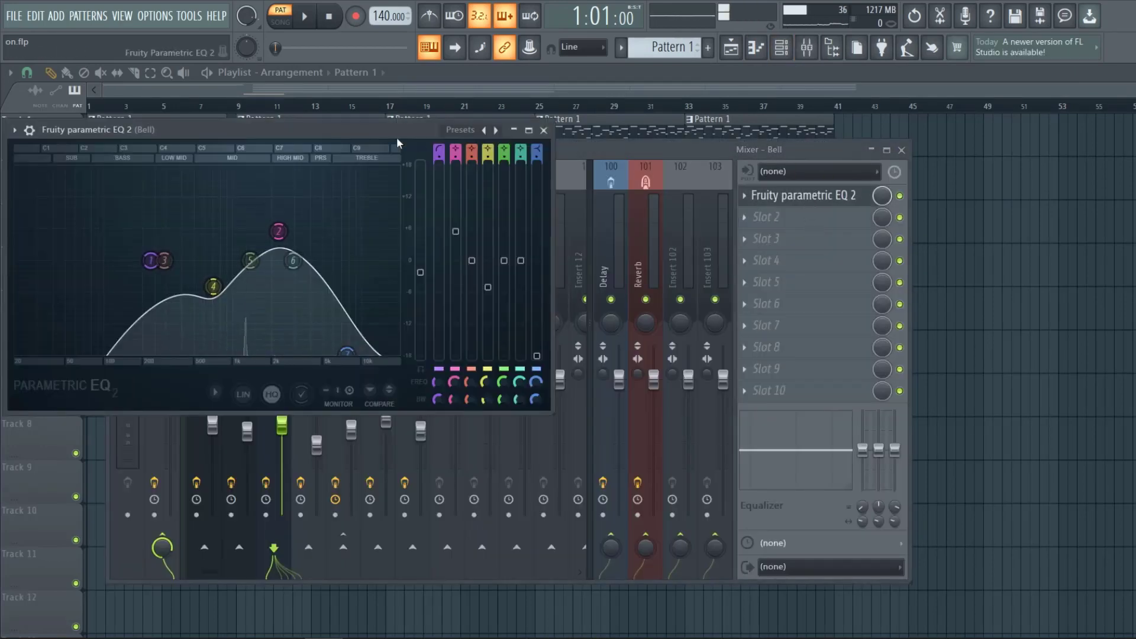
key("space")
left_click_drag(363, 133, 844, 262)
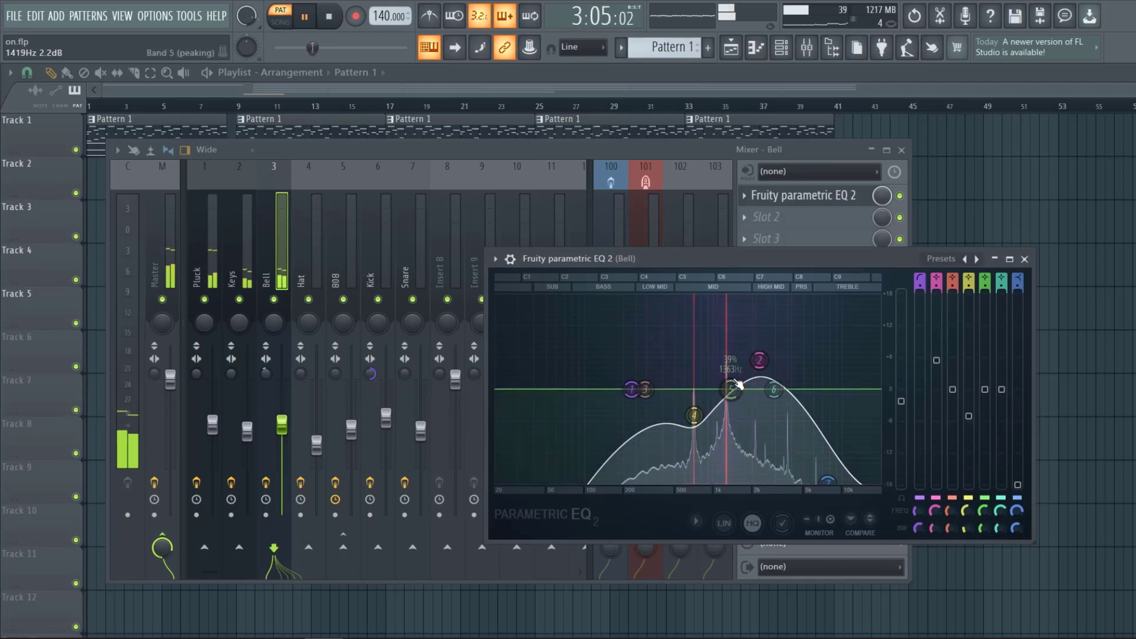
key("space")
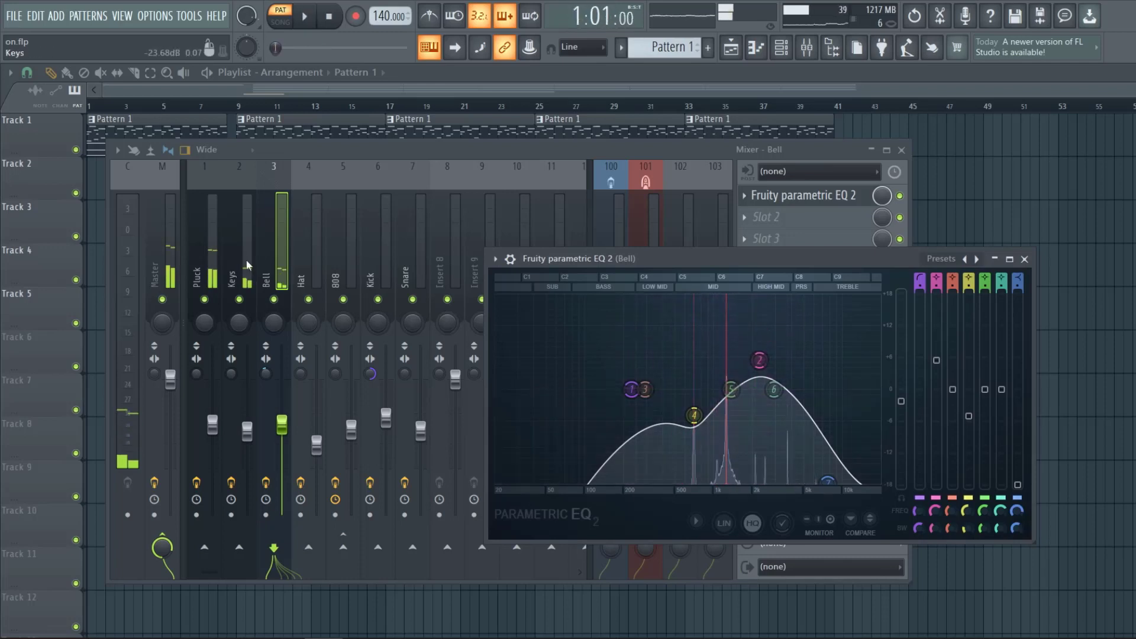
Select the Keys mixer track and open its EQ while playing, to compare it with the Bell EQ.
left_click(241, 255)
key("space")
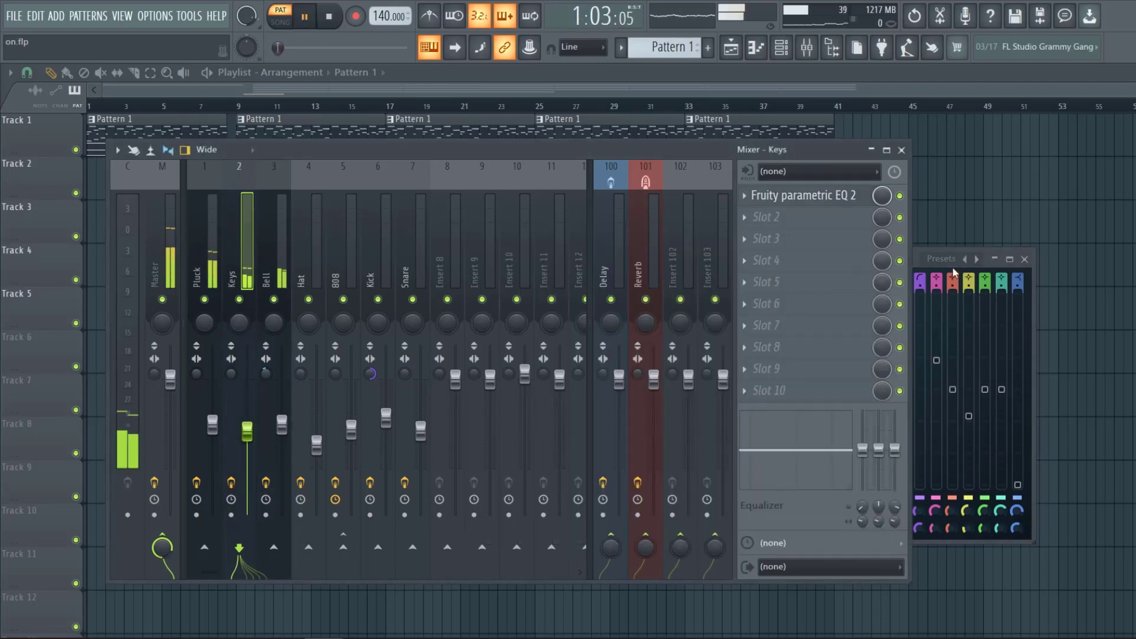
left_click(281, 284)
left_click(245, 269)
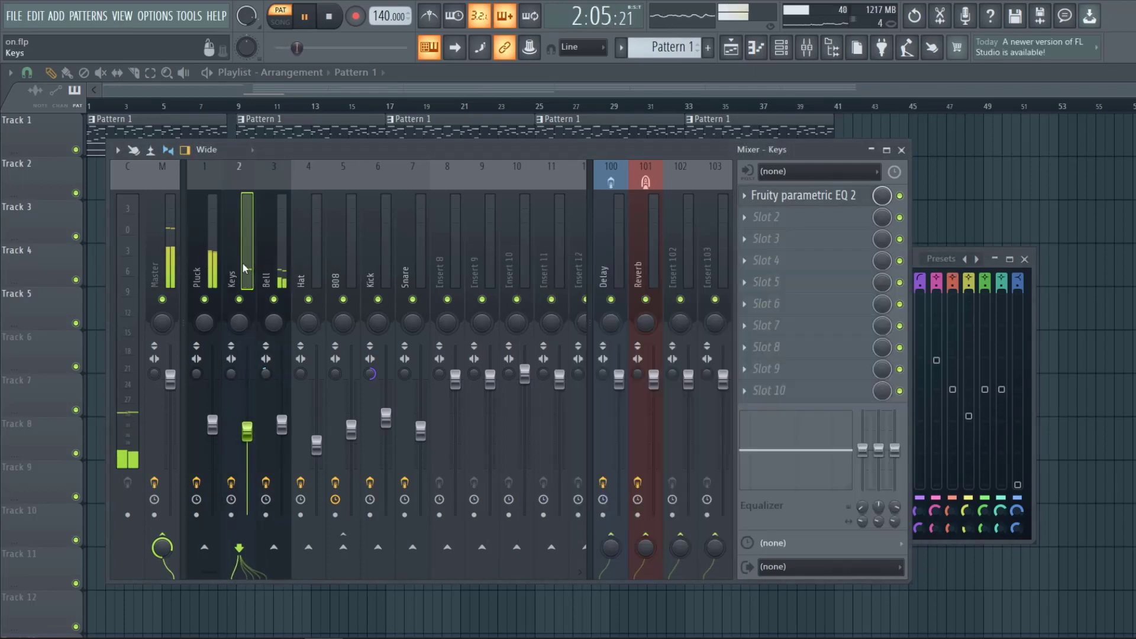
left_click(805, 200)
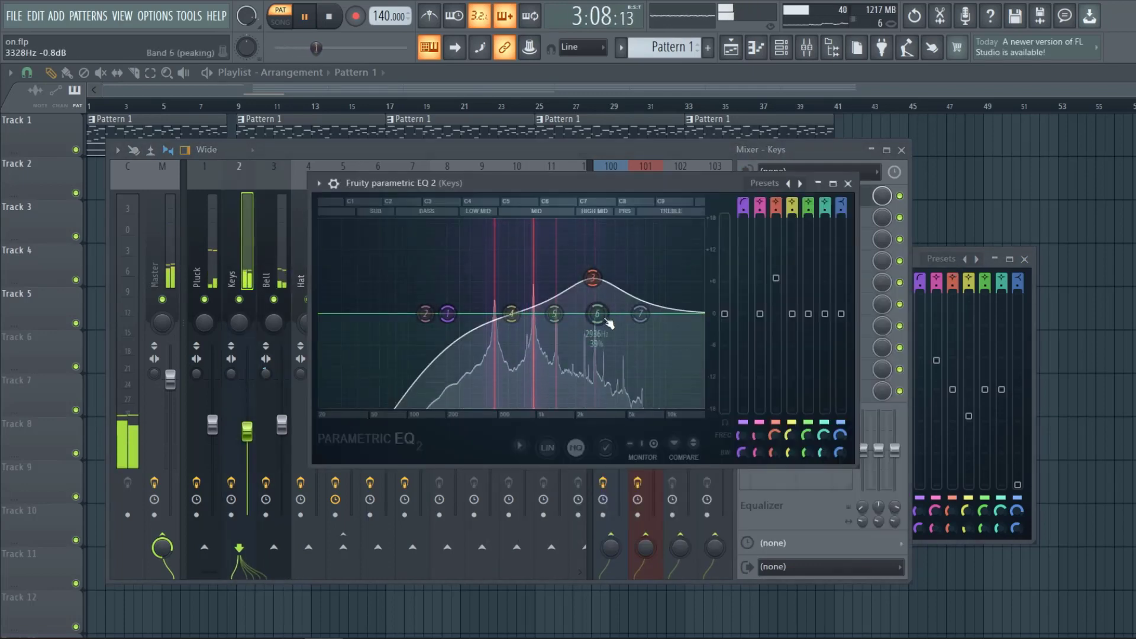
key("space")
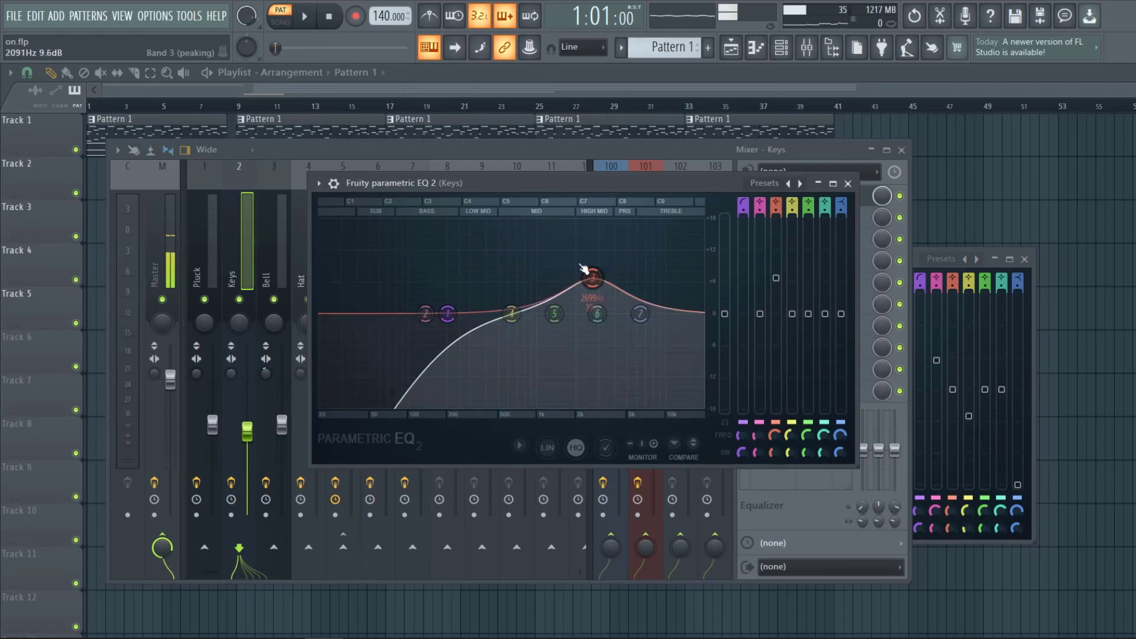
Close the mixer and both parametric EQ windows.
left_click(901, 150)
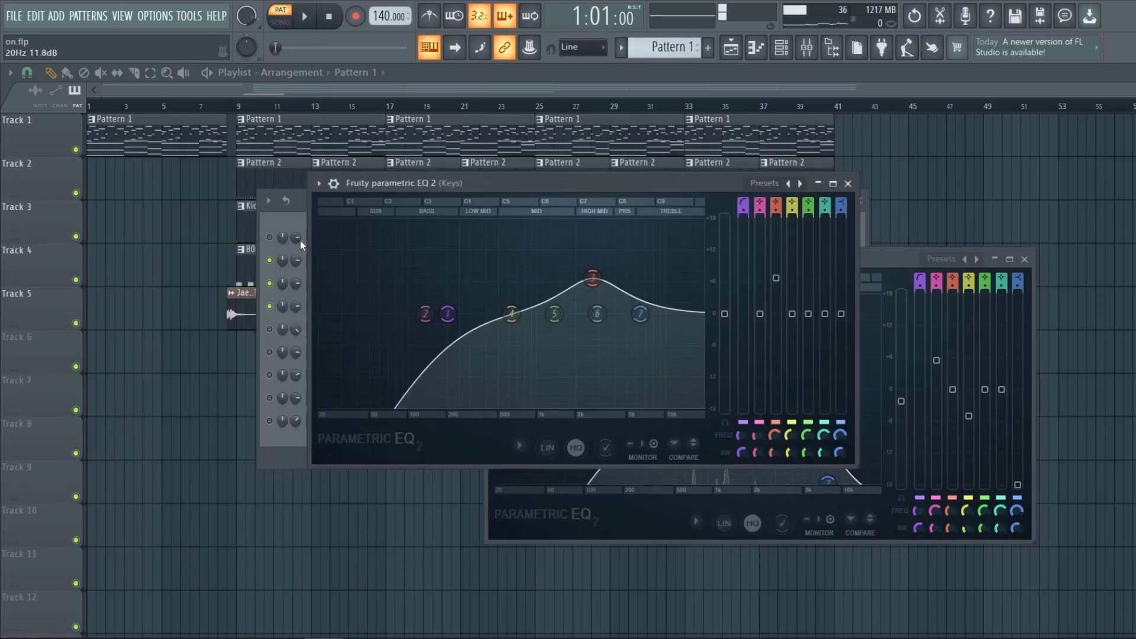
left_click(292, 222)
left_click(496, 306)
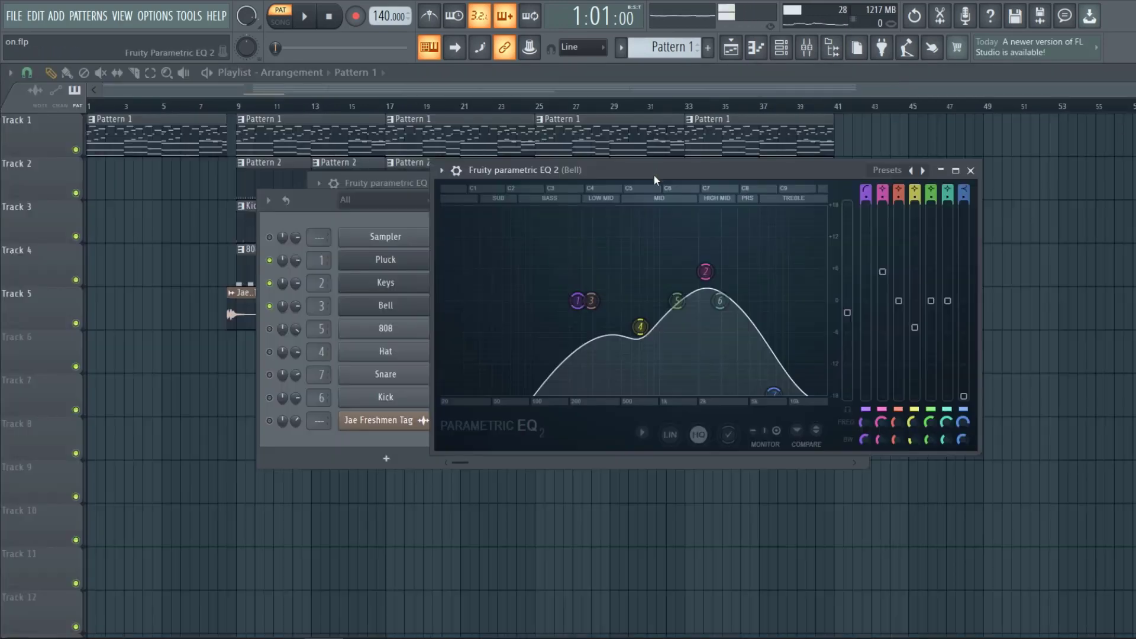
left_click_drag(662, 170, 535, 196)
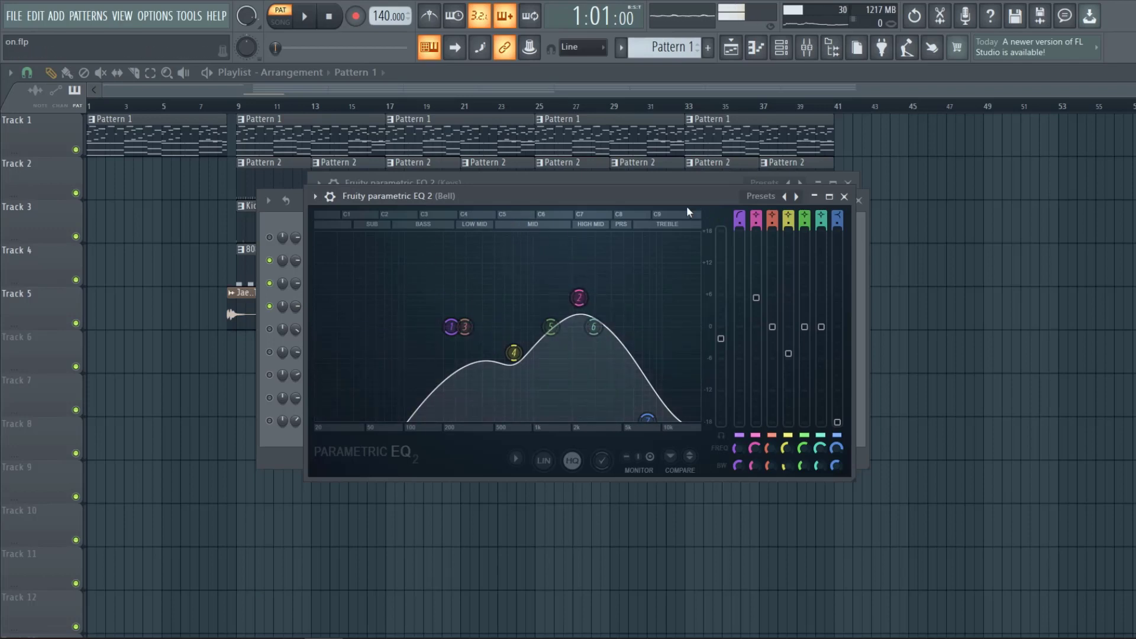
left_click(844, 196)
left_click(269, 421)
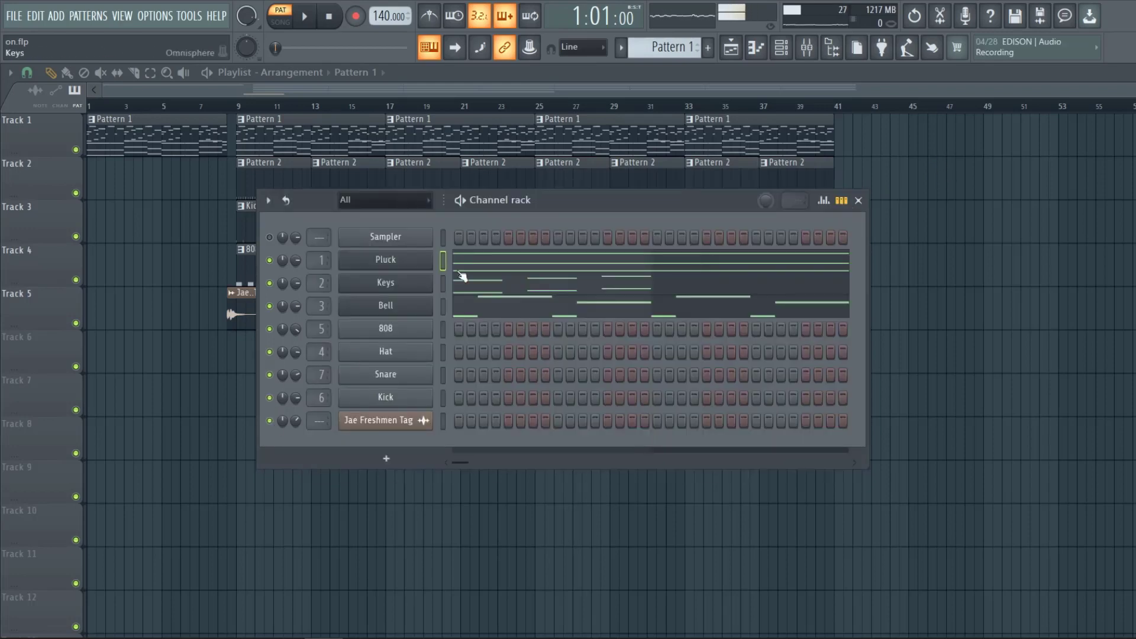
Open the Bell pattern in the piano roll again, review it, and close it.
left_click(585, 307)
scroll(569, 385, "up", 3)
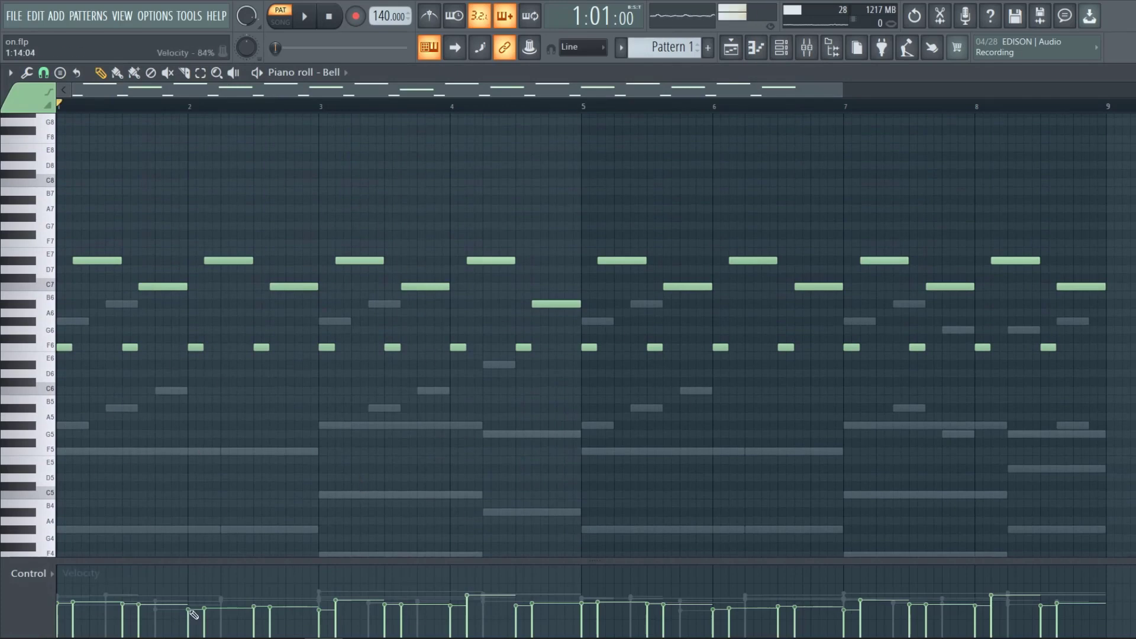
scroll(181, 413, "down", 2)
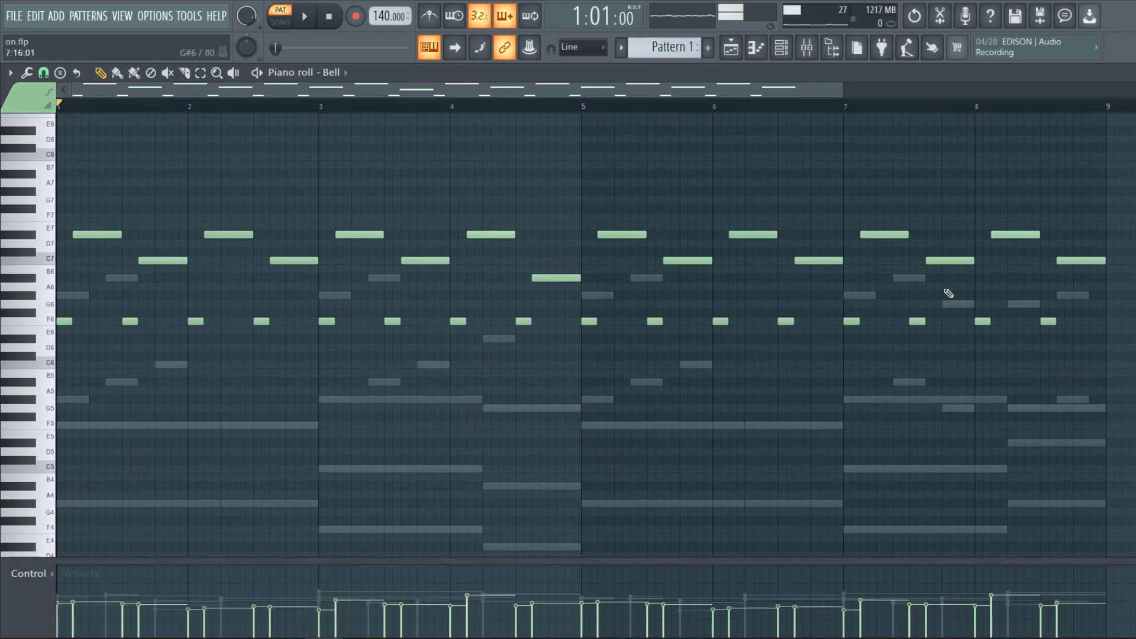
left_click(1128, 72)
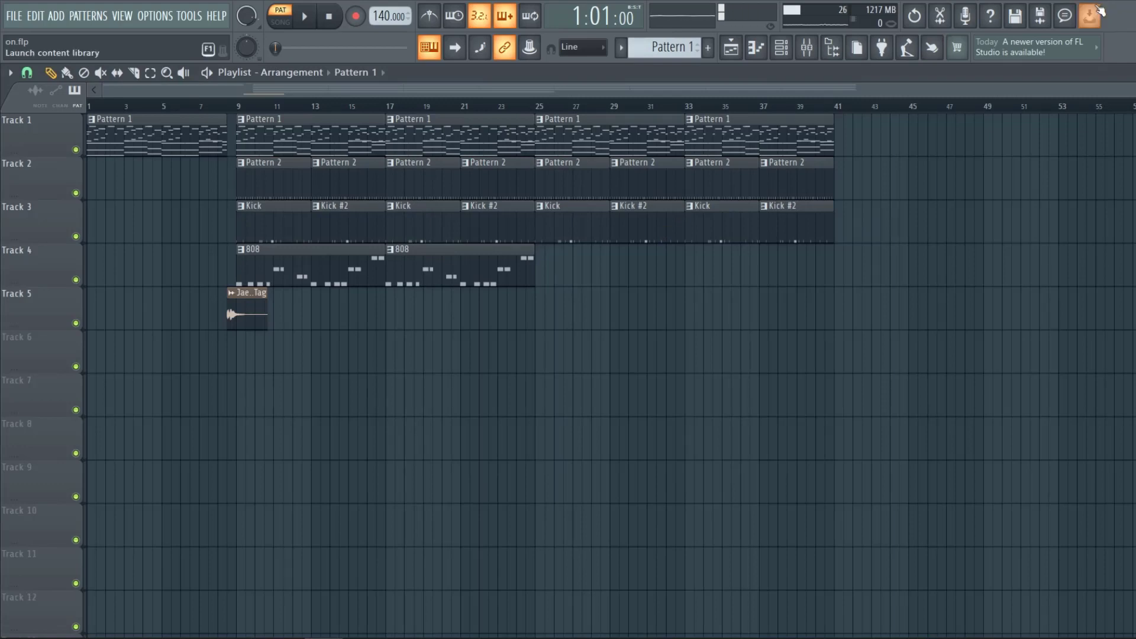
Play the song arrangement from bar 9.
left_click(239, 107)
key("space")
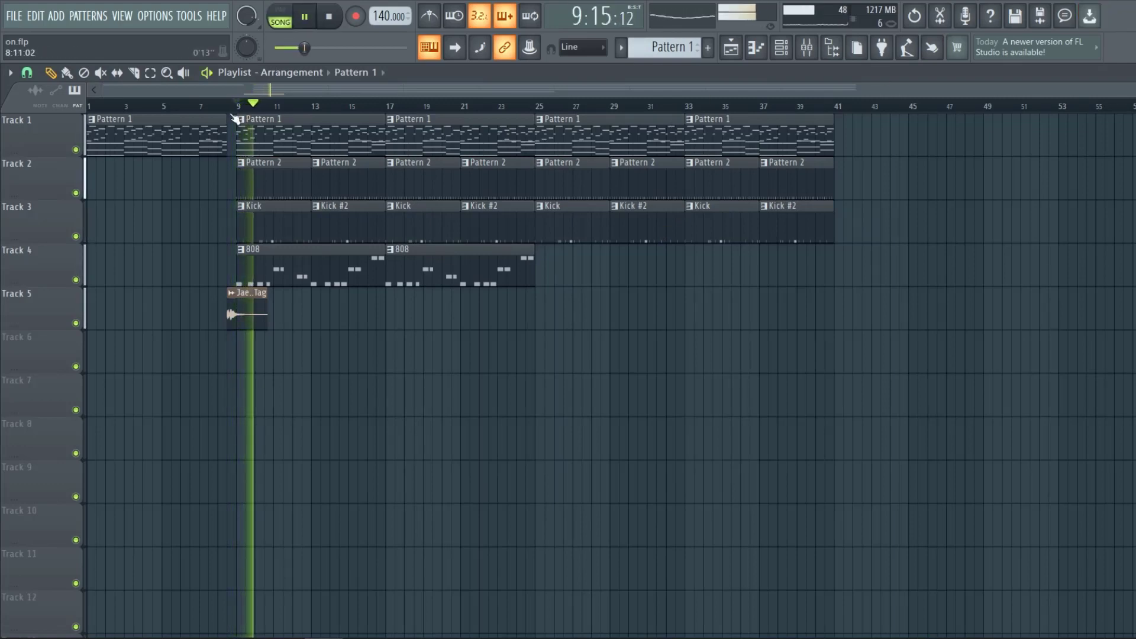